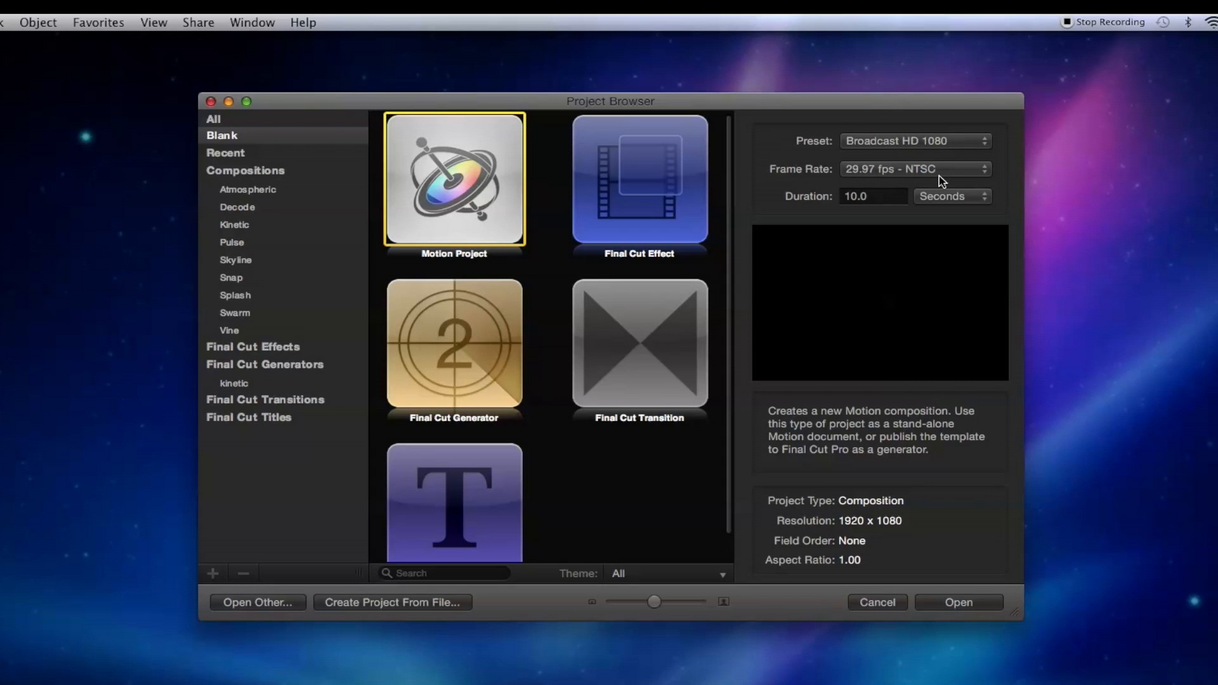
# Step: Create a blank Motion Project at Broadcast HD 1080, 29.97 fps - NTSC, with a duration of 20 seconds
pyautogui.click(878, 199)
pyautogui.doubleClick(877, 199)
pyautogui.write('20')
pyautogui.click(957, 604)
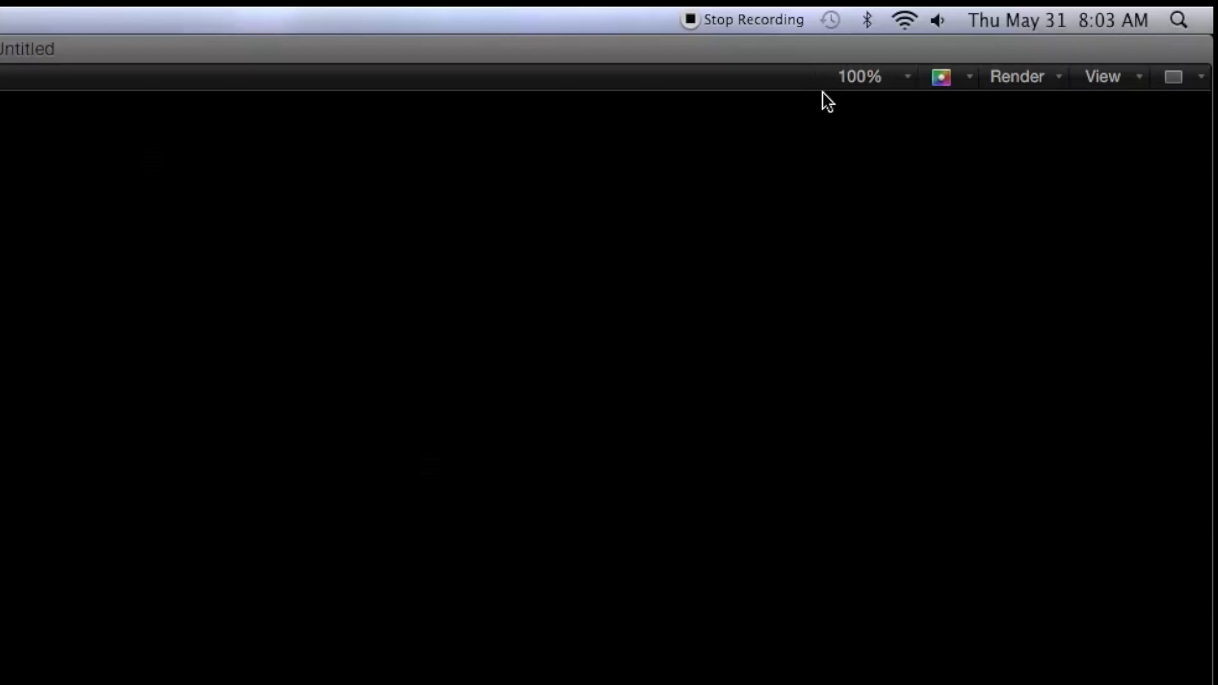
# Step: Fit the canvas in the window and set the render quality to Best, leaving the view overlays as they are
pyautogui.click(888, 86)
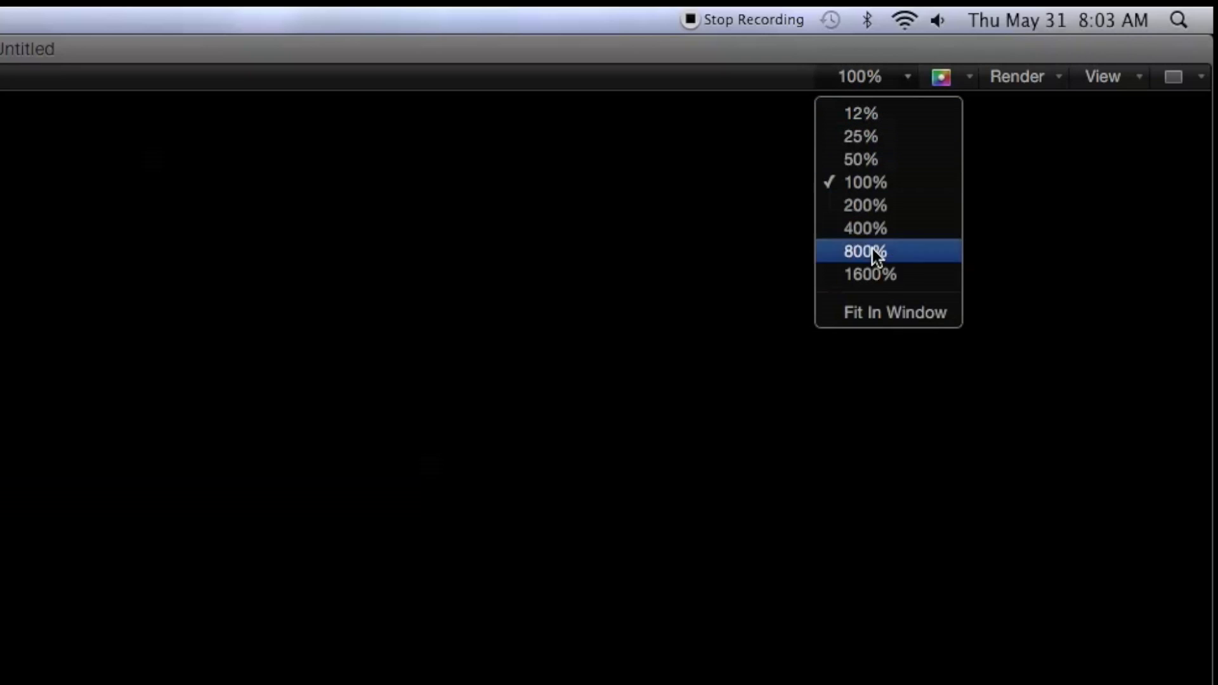
pyautogui.click(873, 316)
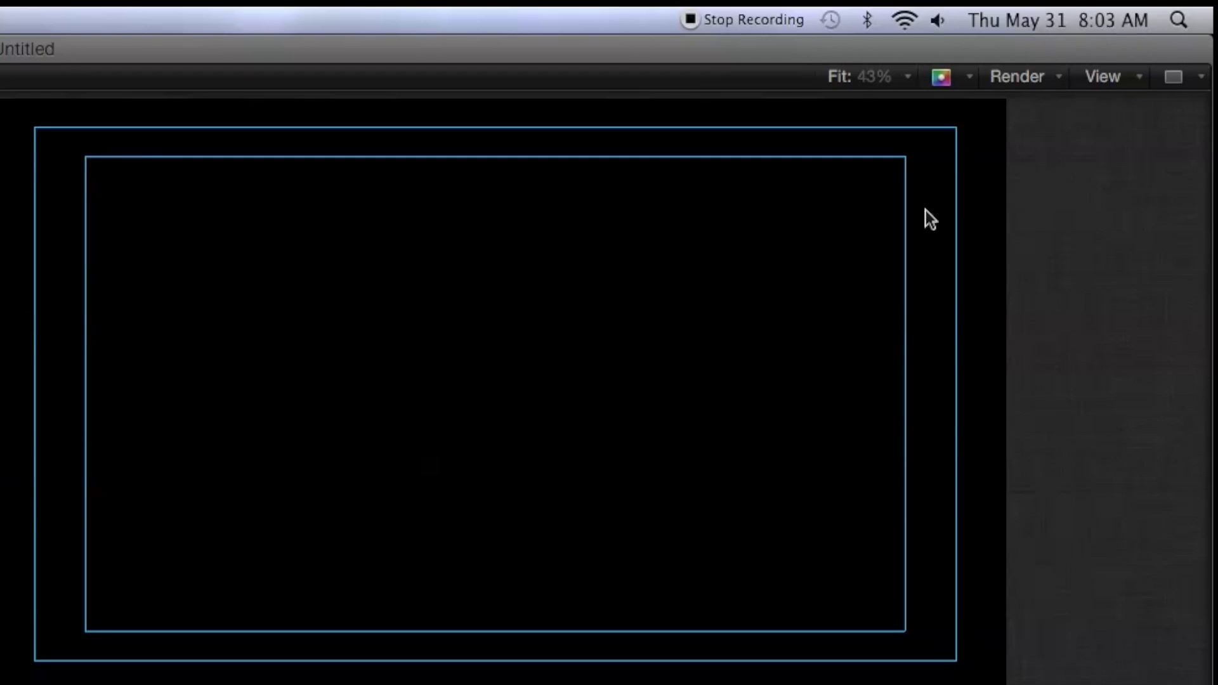
pyautogui.click(1010, 76)
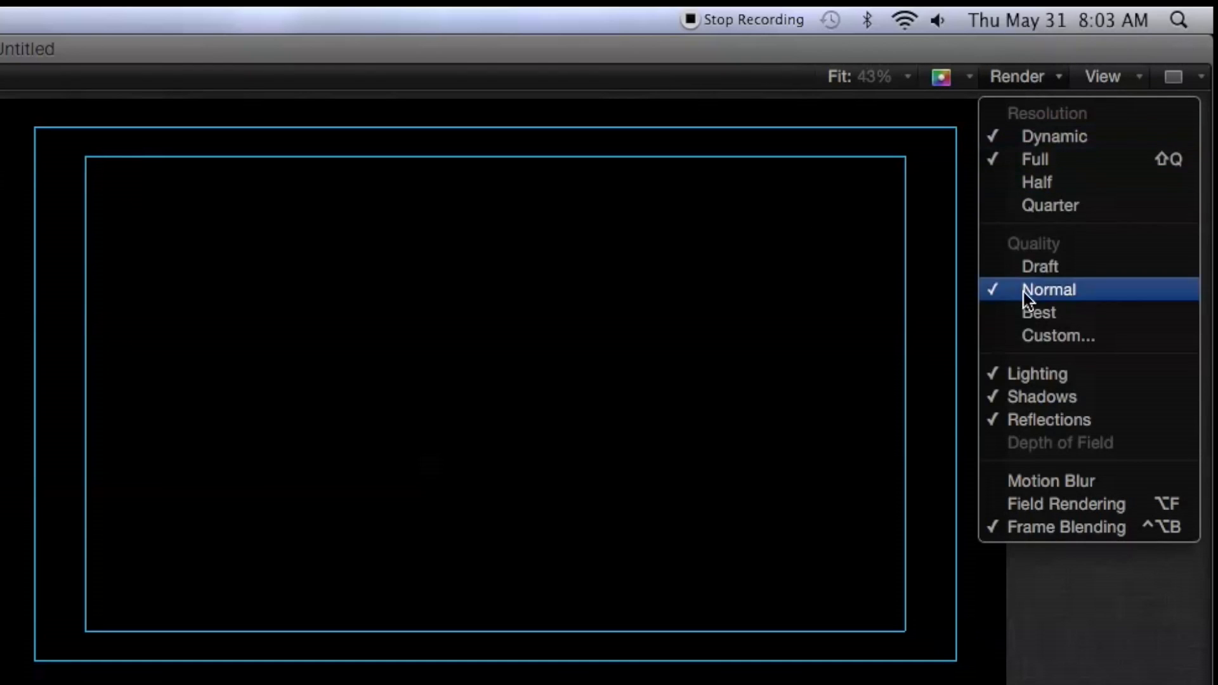
pyautogui.click(1026, 313)
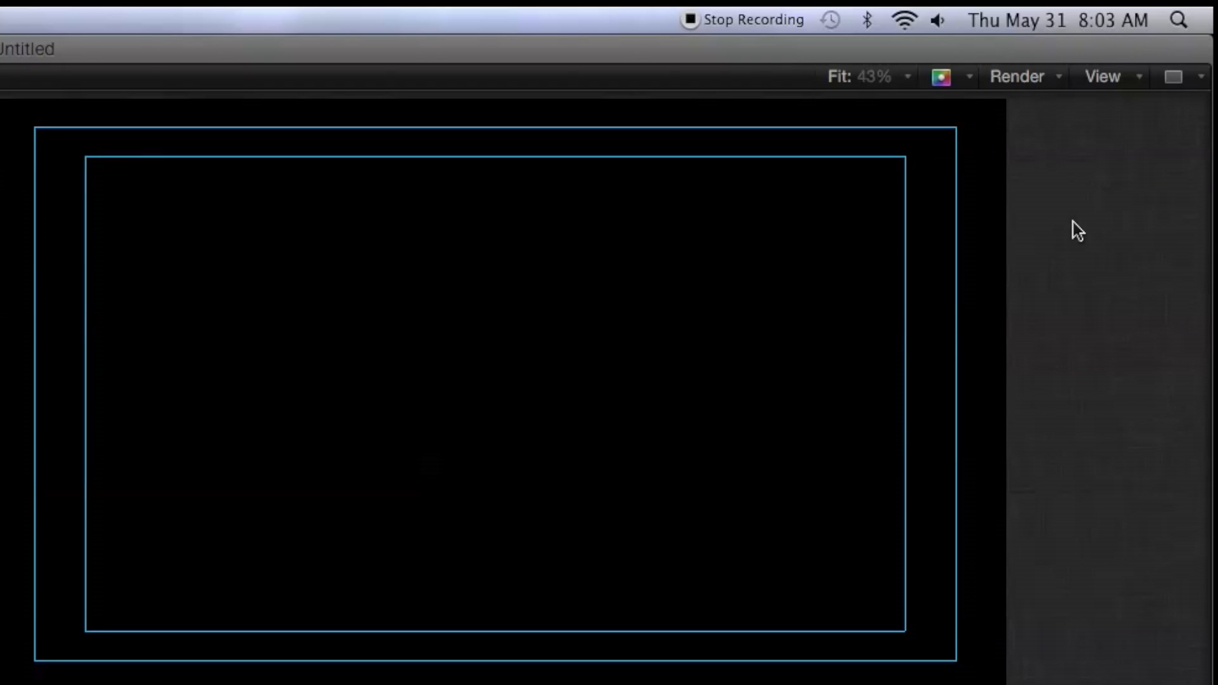
pyautogui.click(1102, 79)
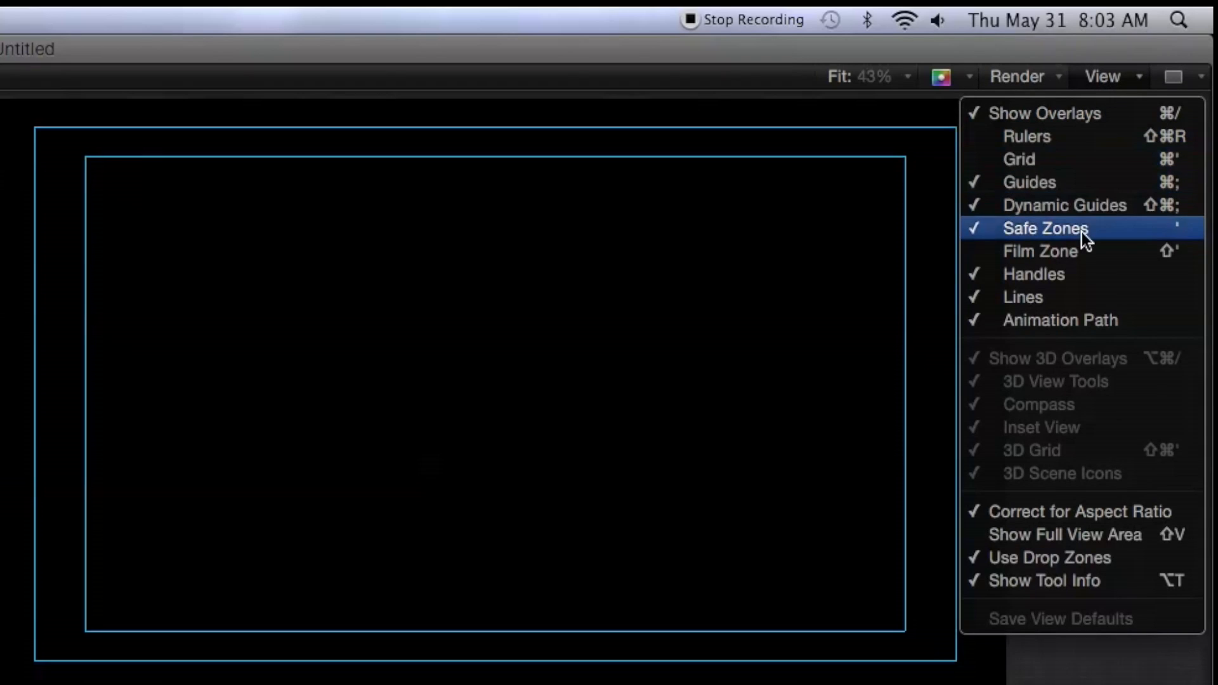
pyautogui.click(63, 433)
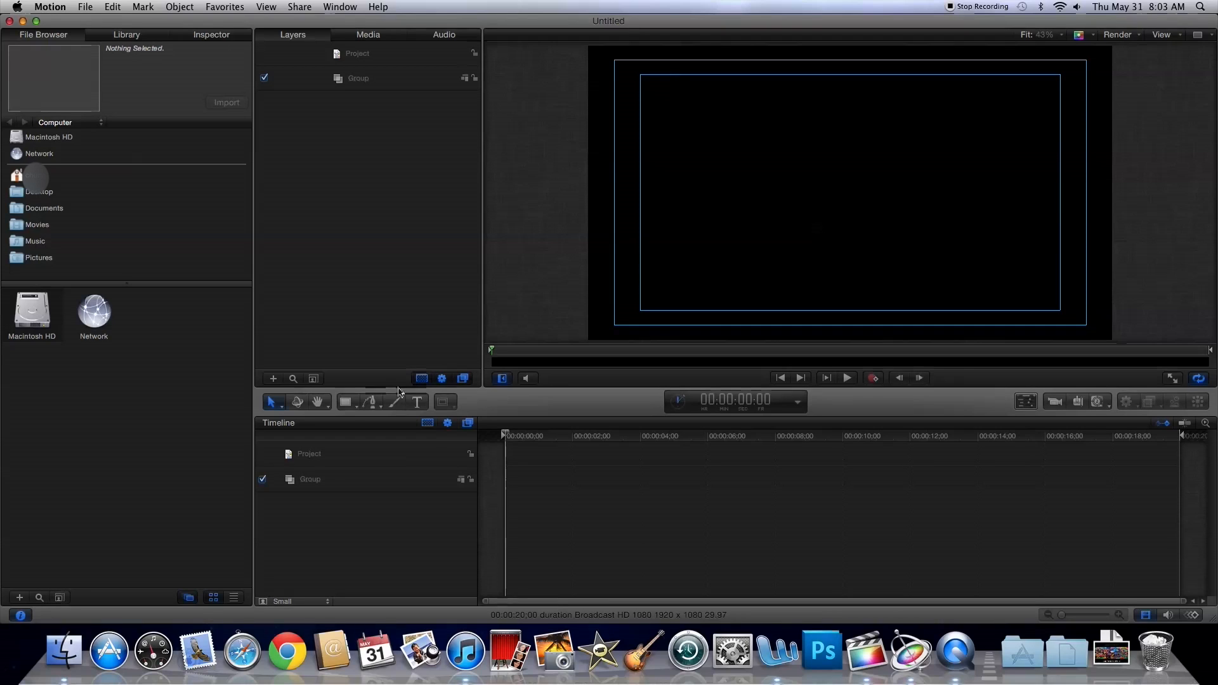
# Step: Draw a white rectangle covering the whole canvas and apply the Vignette filter from the Stylize category to it
pyautogui.click(341, 404)
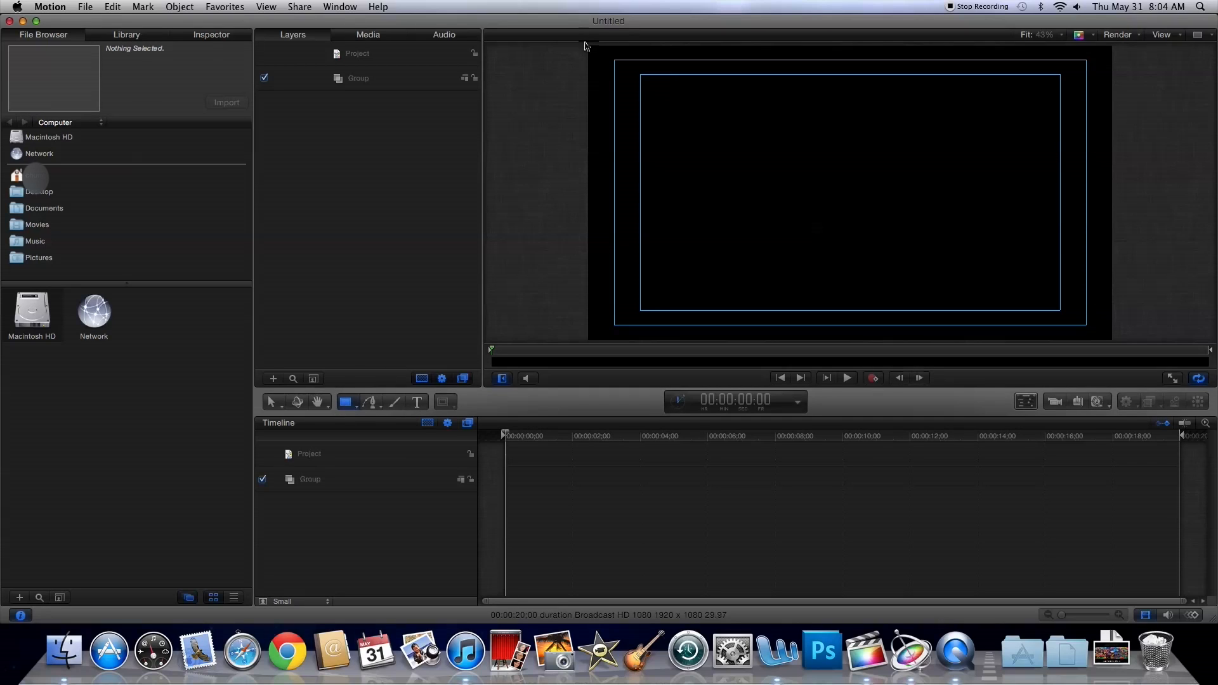
pyautogui.moveTo(587, 43); pyautogui.dragTo(1118, 352)
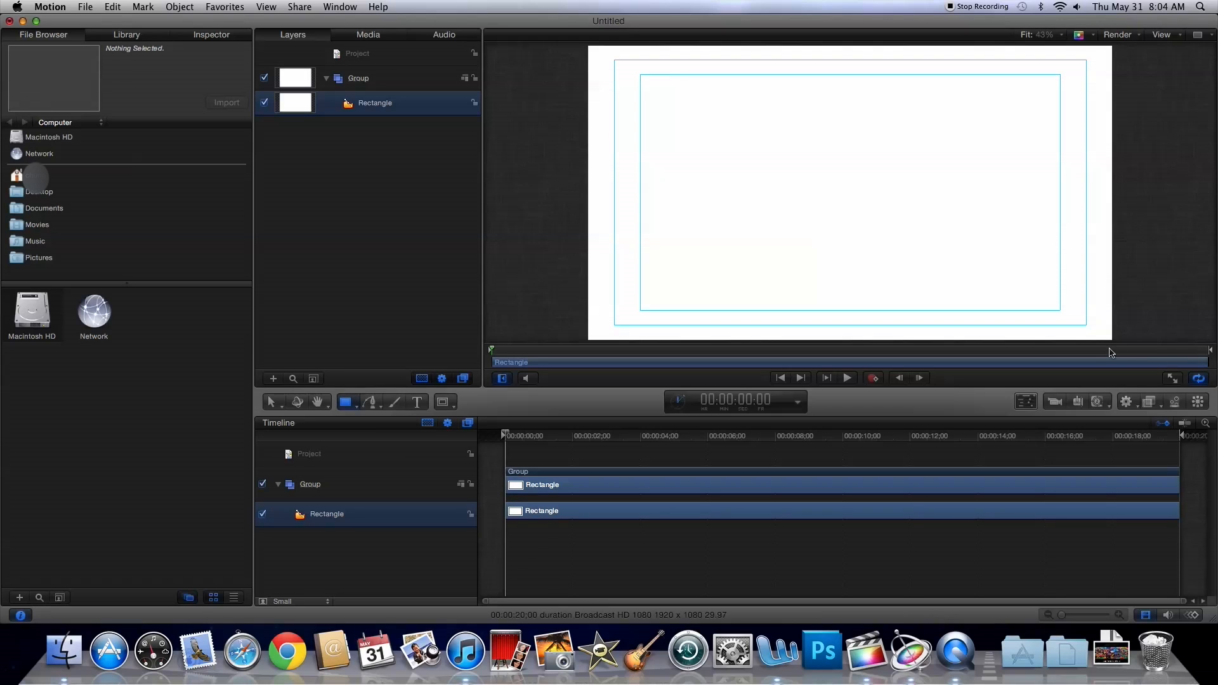
pyautogui.click(123, 37)
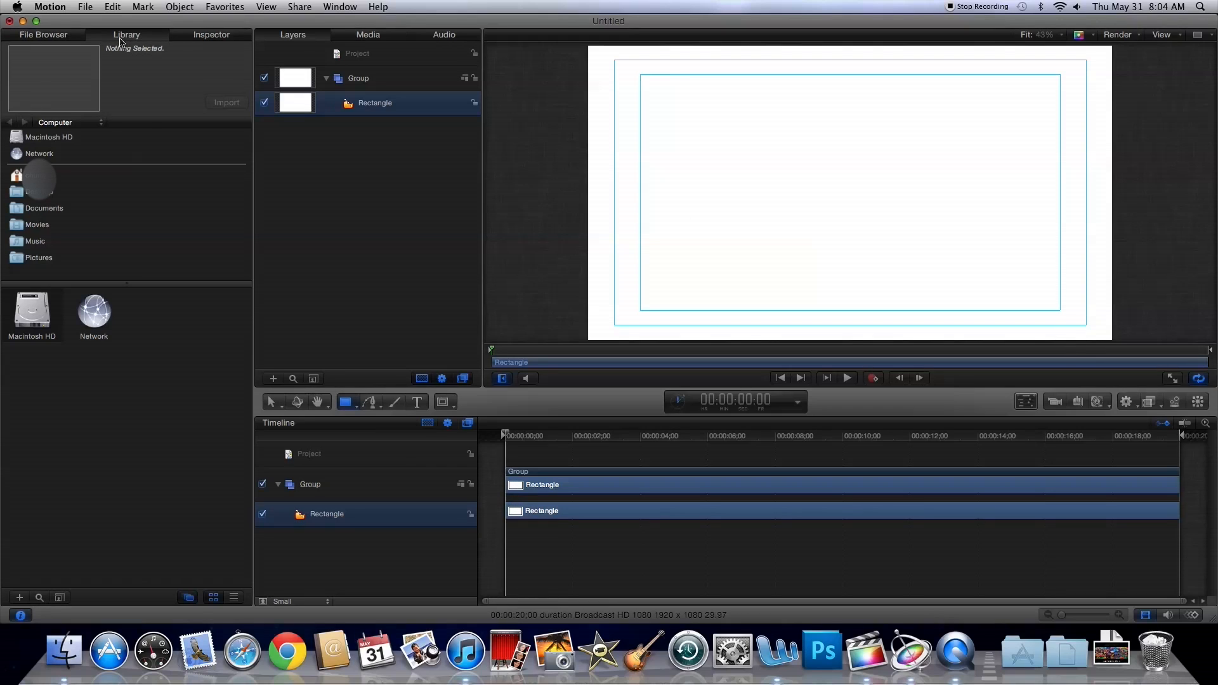
pyautogui.click(29, 149)
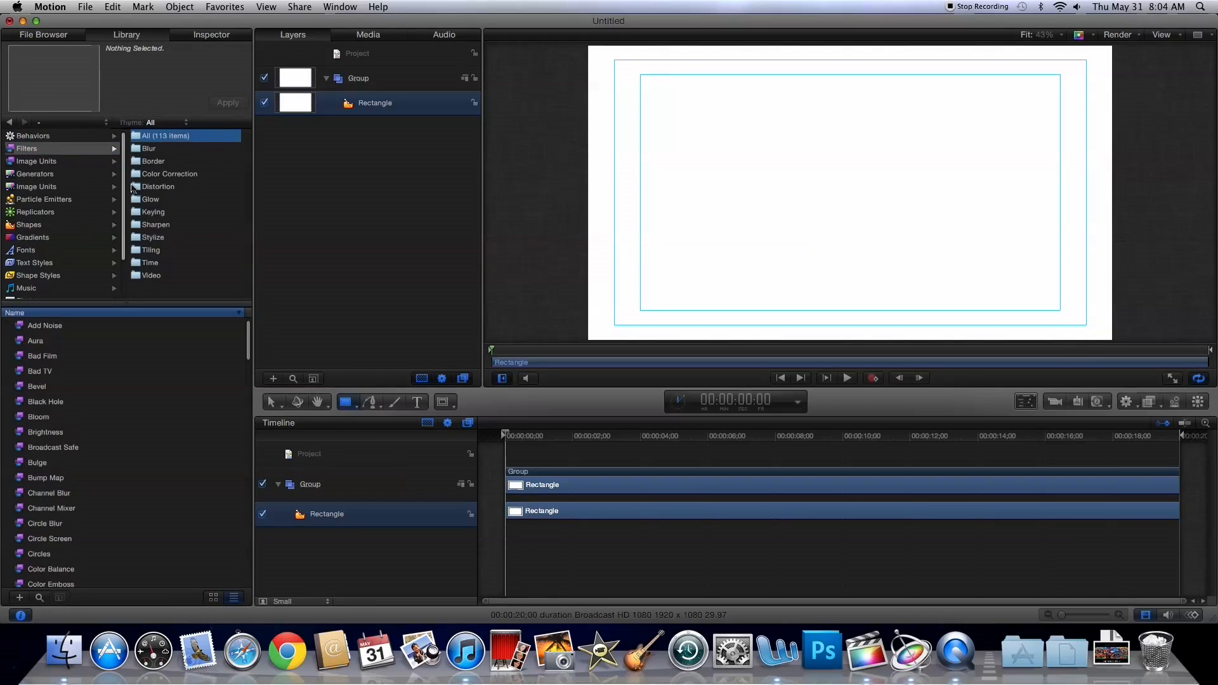
pyautogui.click(161, 238)
pyautogui.scroll(-4, 130, 482)
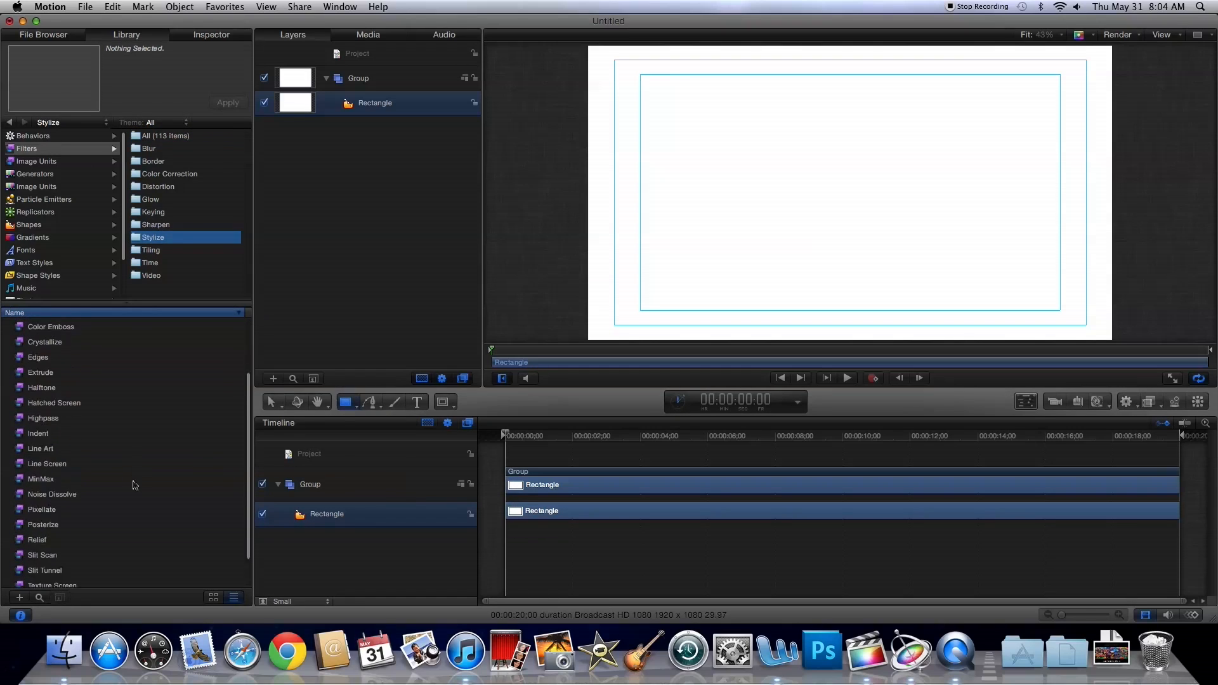
pyautogui.click(67, 567)
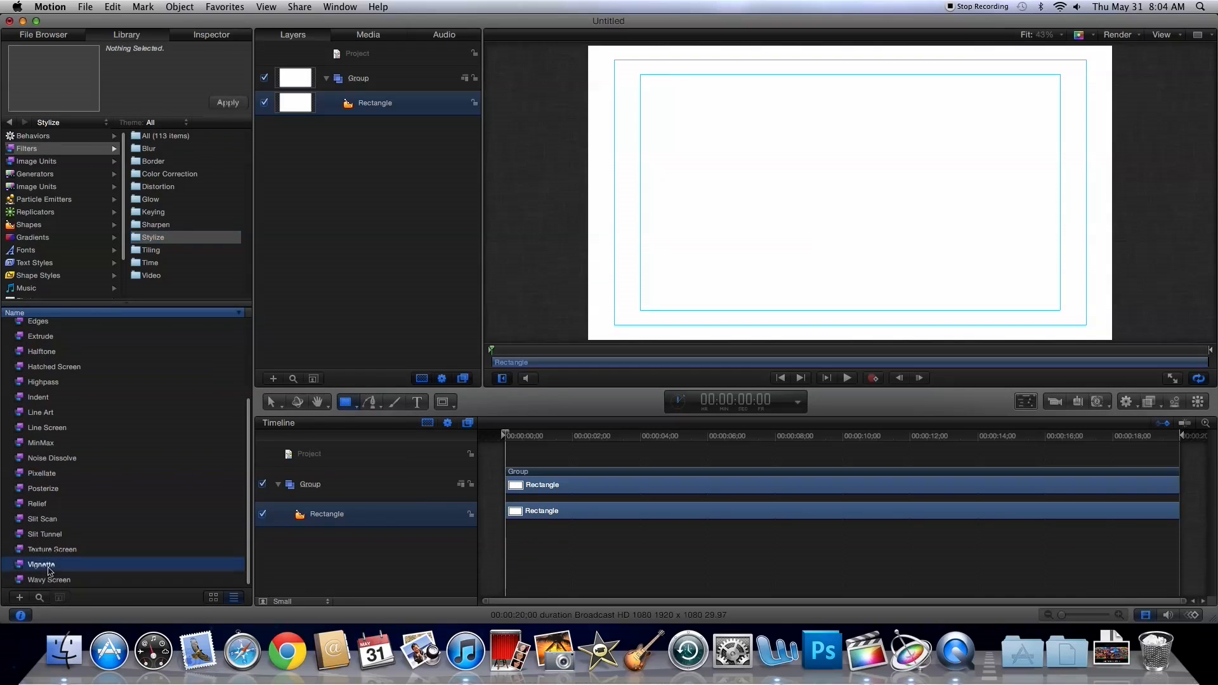
pyautogui.click(229, 103)
# Step: Set the vignette's Size to 0.76, Blur Amount to 6 and Darken to 0.32, and collapse the Rectangle layer
pyautogui.click(219, 36)
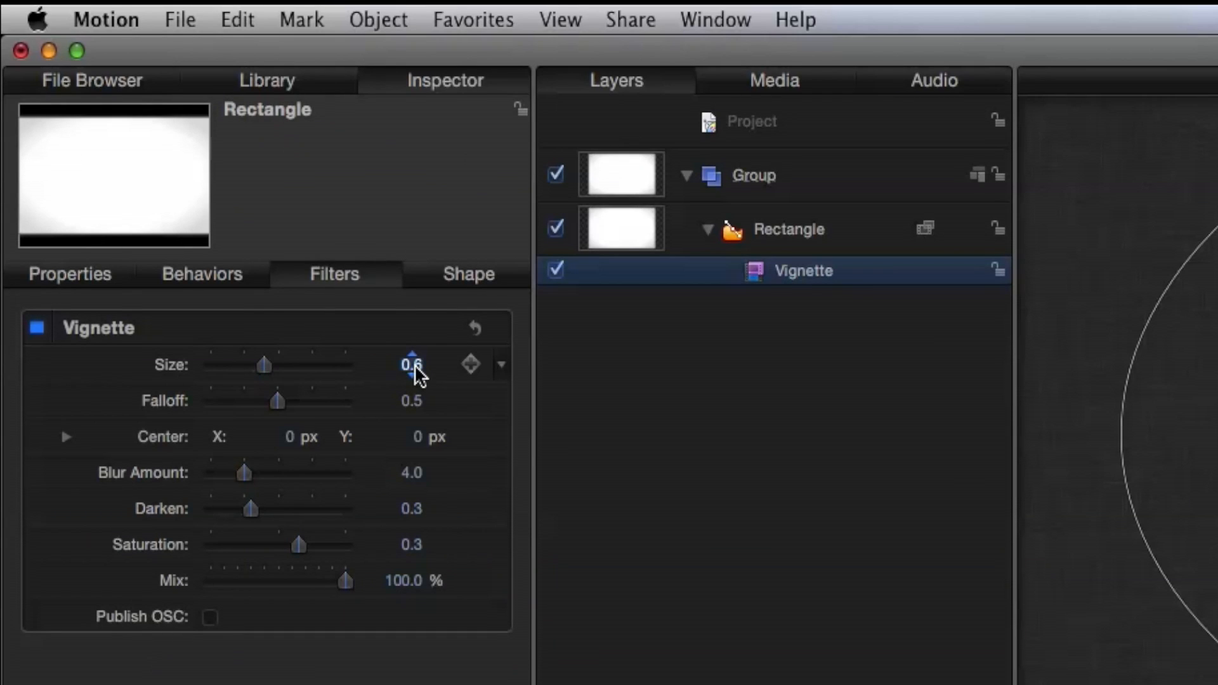
pyautogui.click(412, 366)
pyautogui.write('.76')
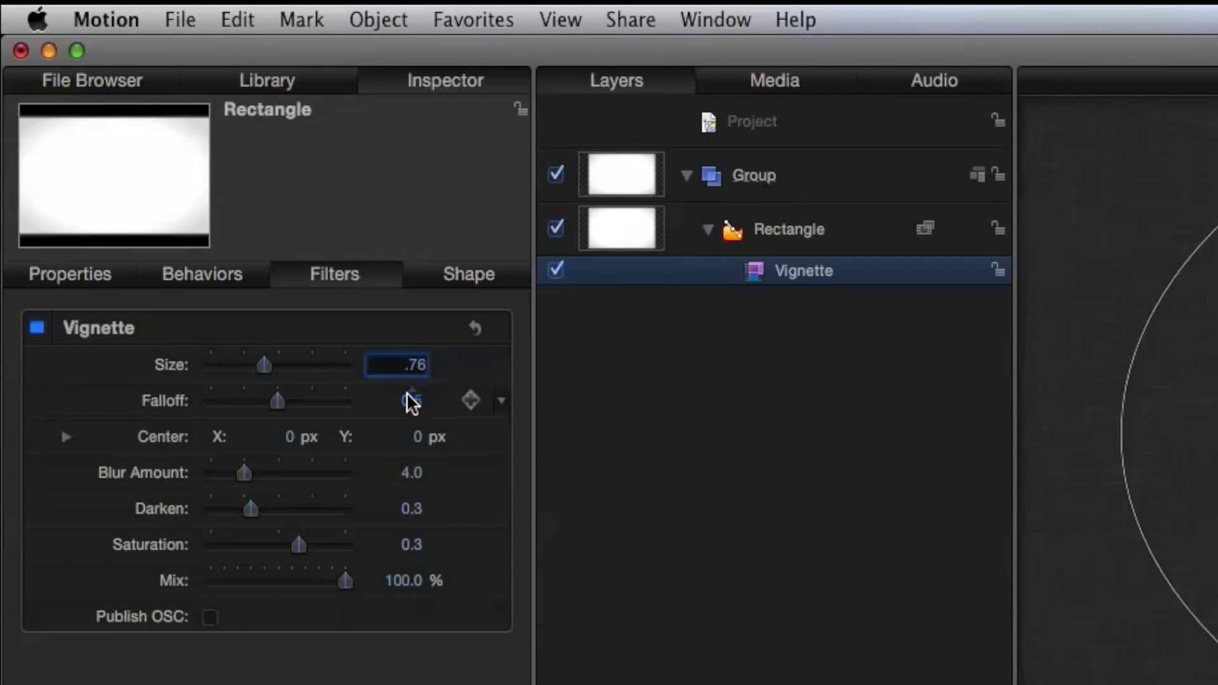
pyautogui.press('Return')
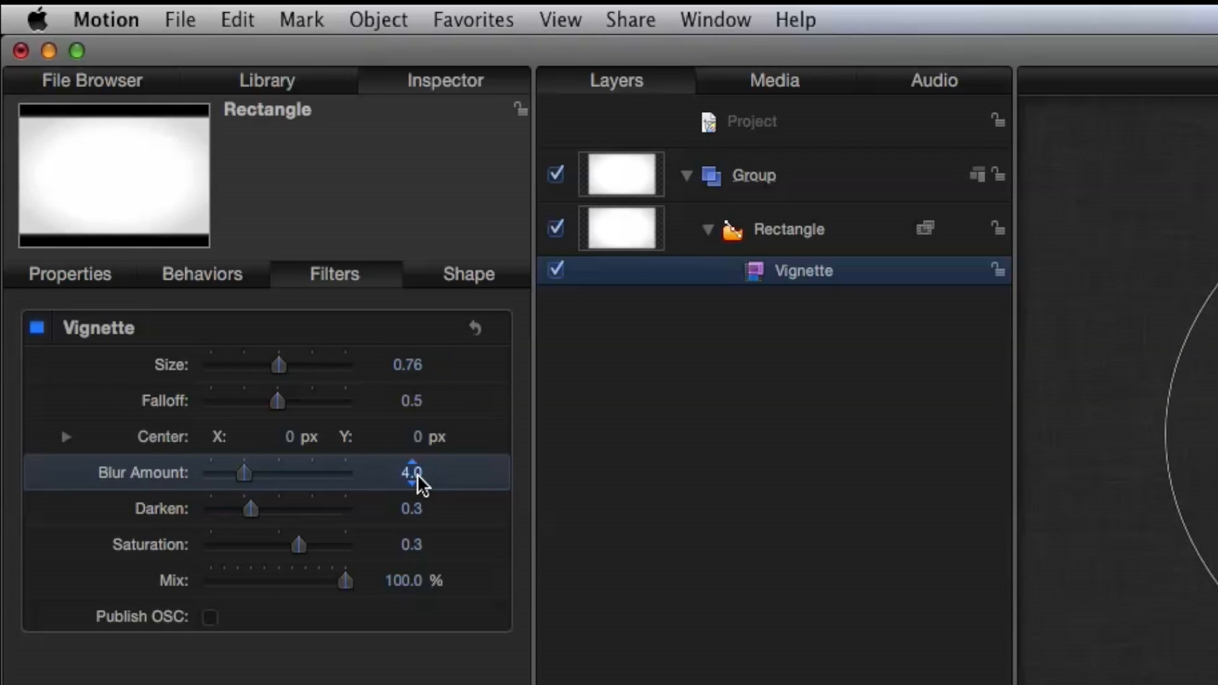
pyautogui.click(417, 473)
pyautogui.write('6')
pyautogui.press('Return')
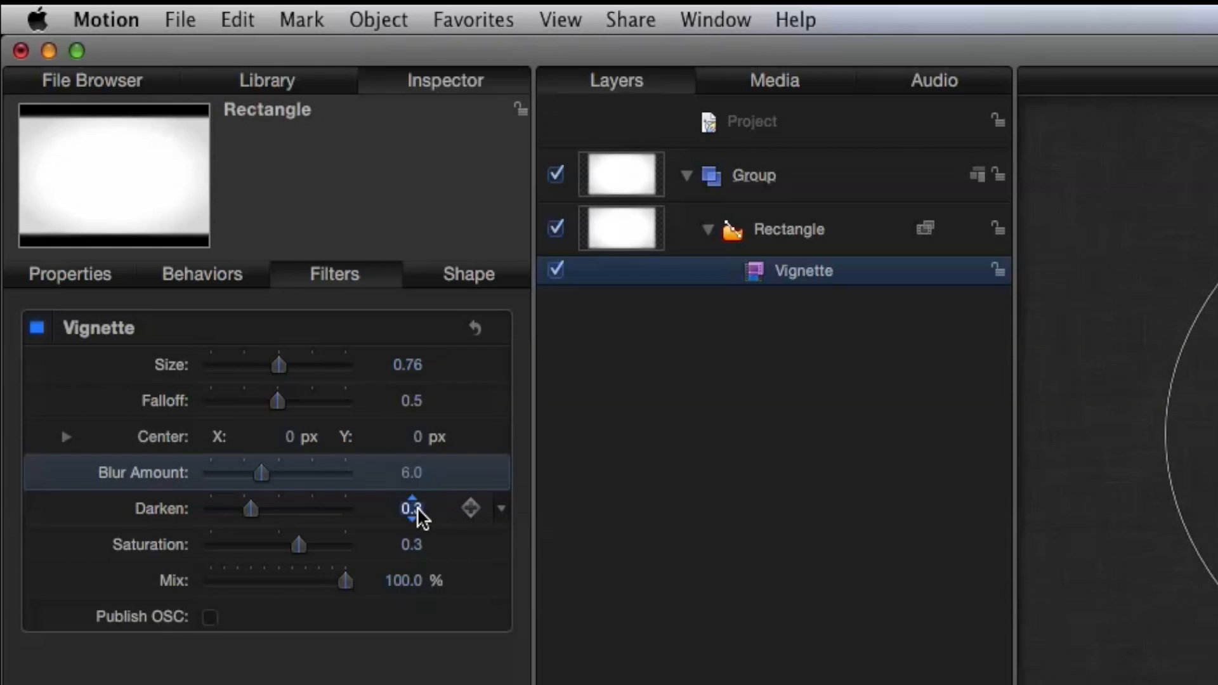
pyautogui.click(418, 510)
pyautogui.write('.32')
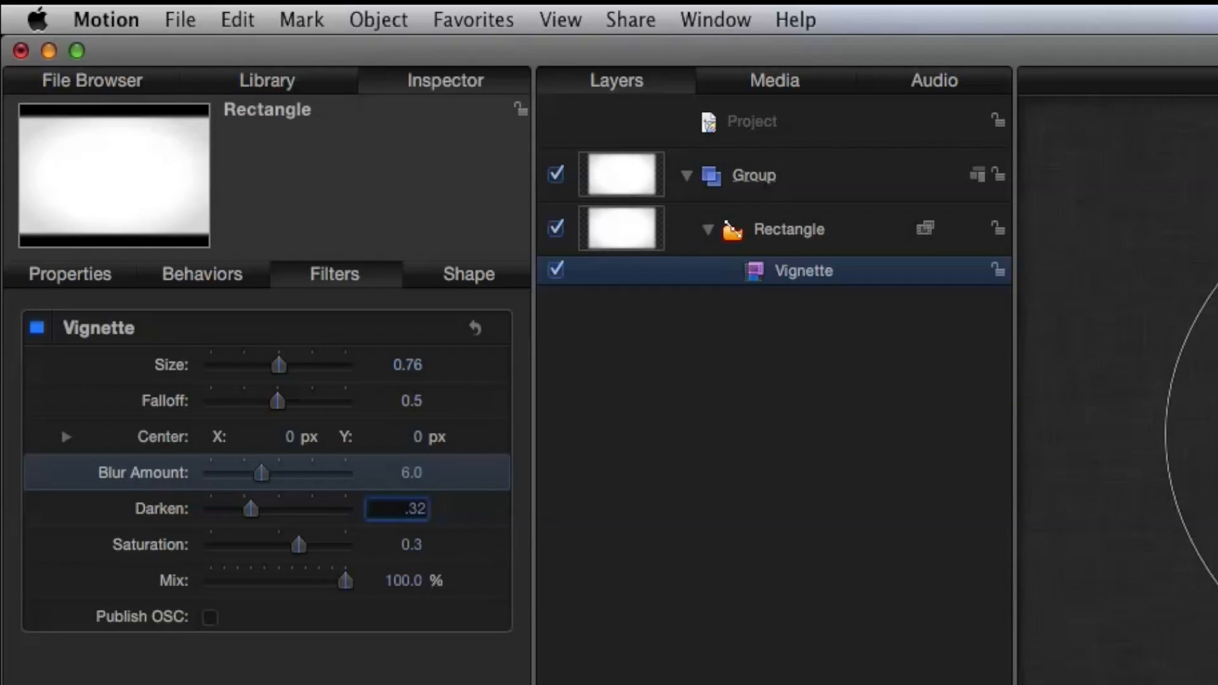
pyautogui.press('Return')
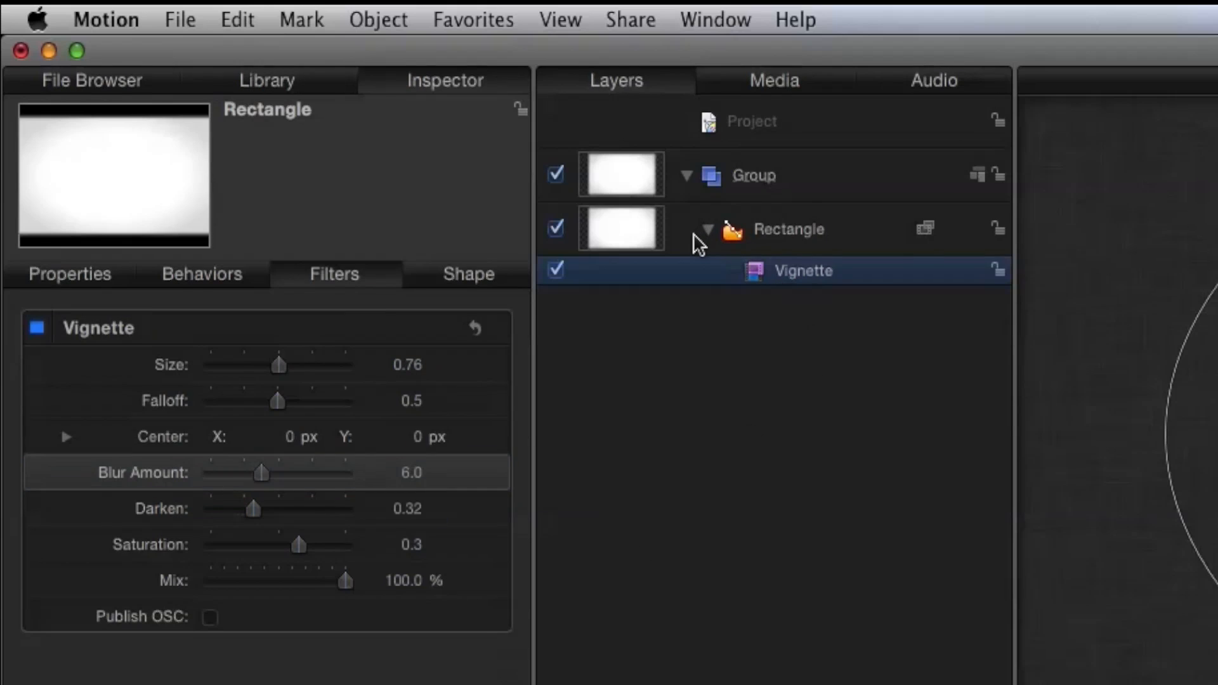
pyautogui.click(706, 241)
pyautogui.click(337, 104)
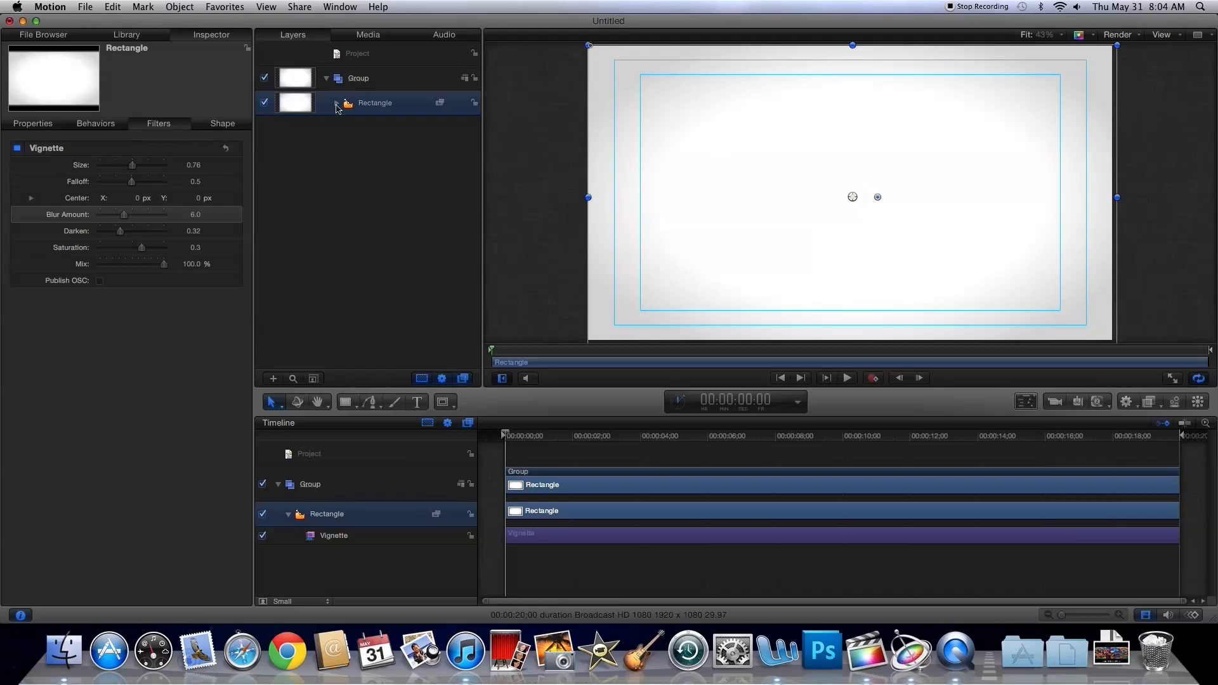
# Step: Add a text object reading "you'll" near the middle of the canvas
pyautogui.click(416, 403)
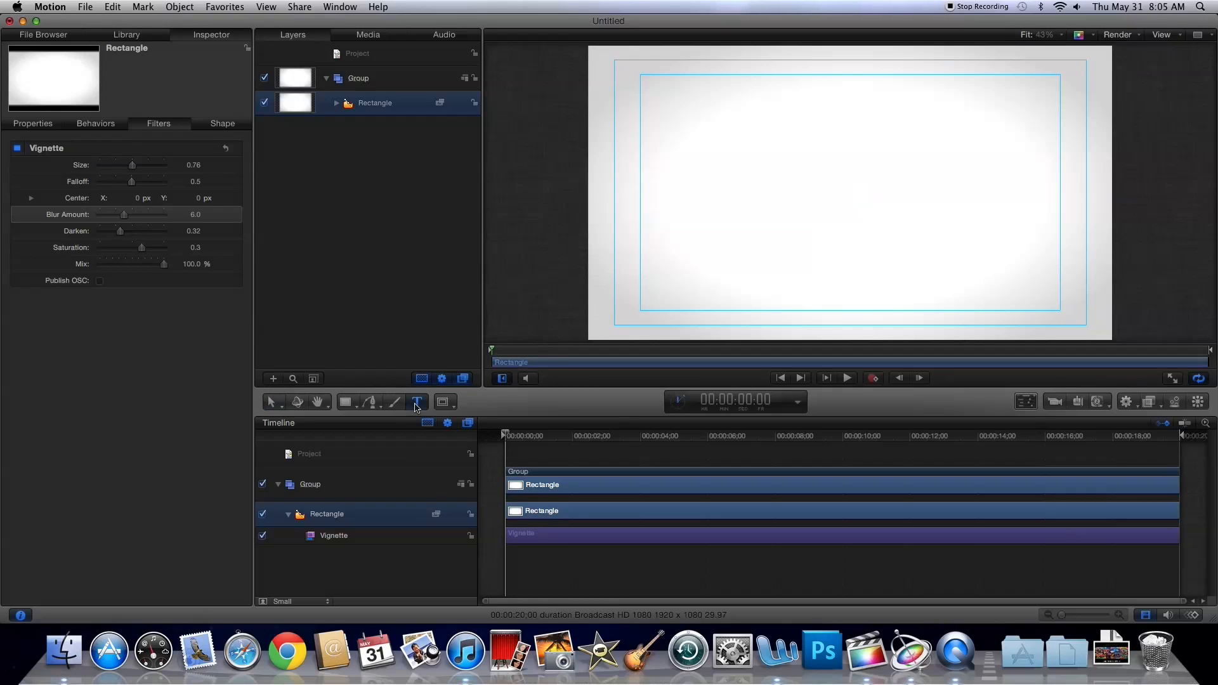
pyautogui.click(785, 194)
pyautogui.write("you'll")
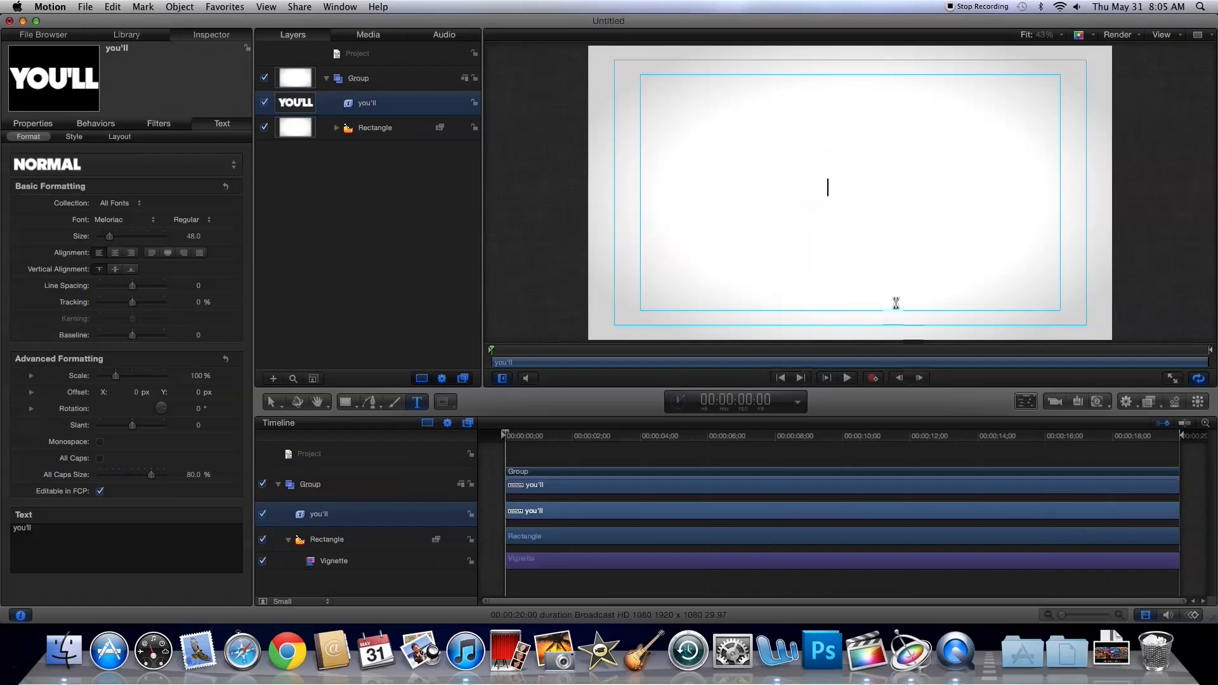
# Step: Set the colour of the "you'll" text to the Eggplant crayon, and close the colour and text settings
pyautogui.click(1028, 404)
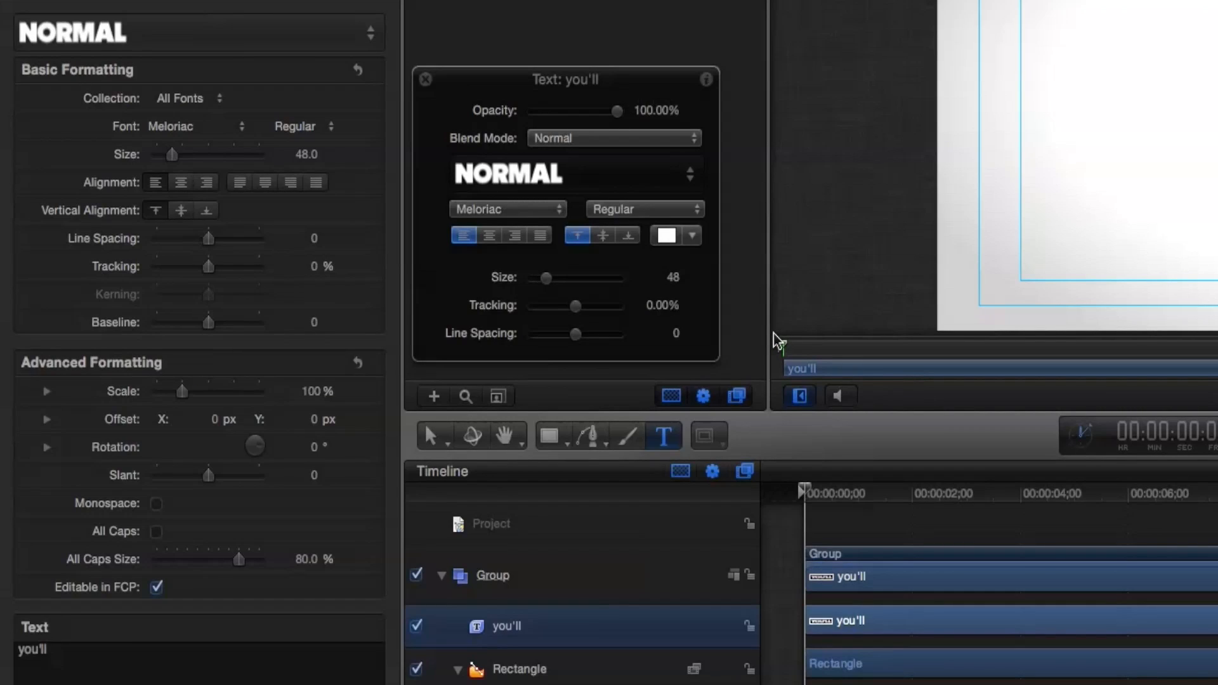
pyautogui.click(667, 238)
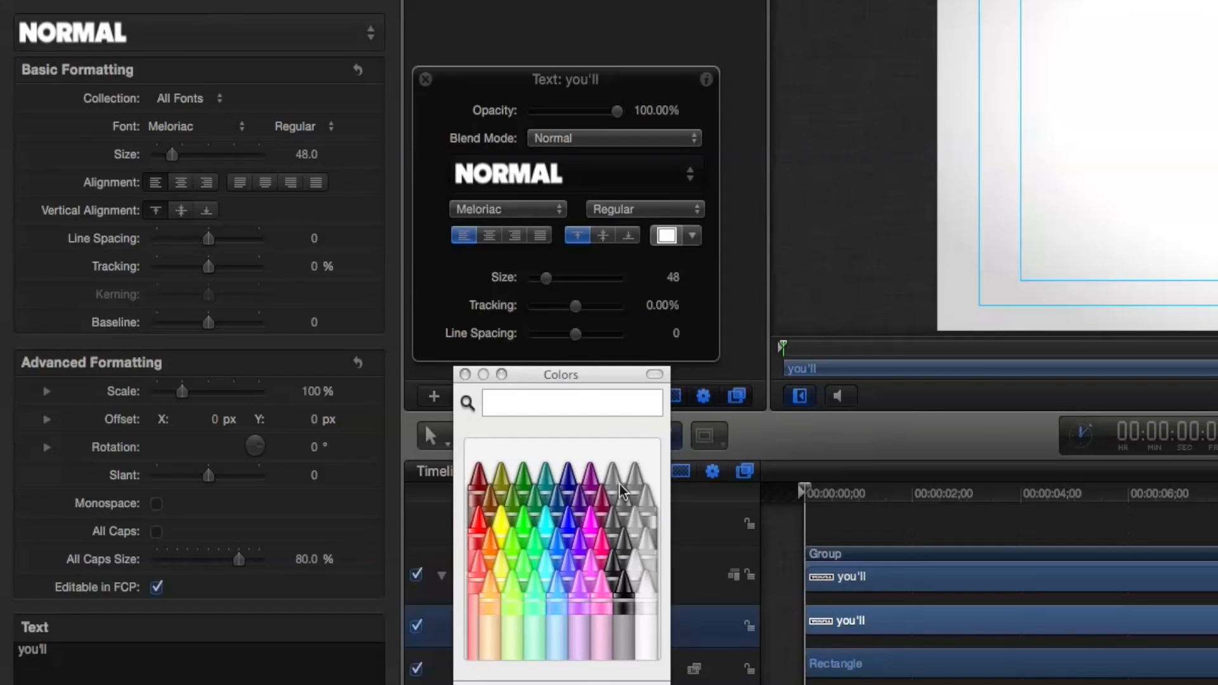
pyautogui.click(582, 508)
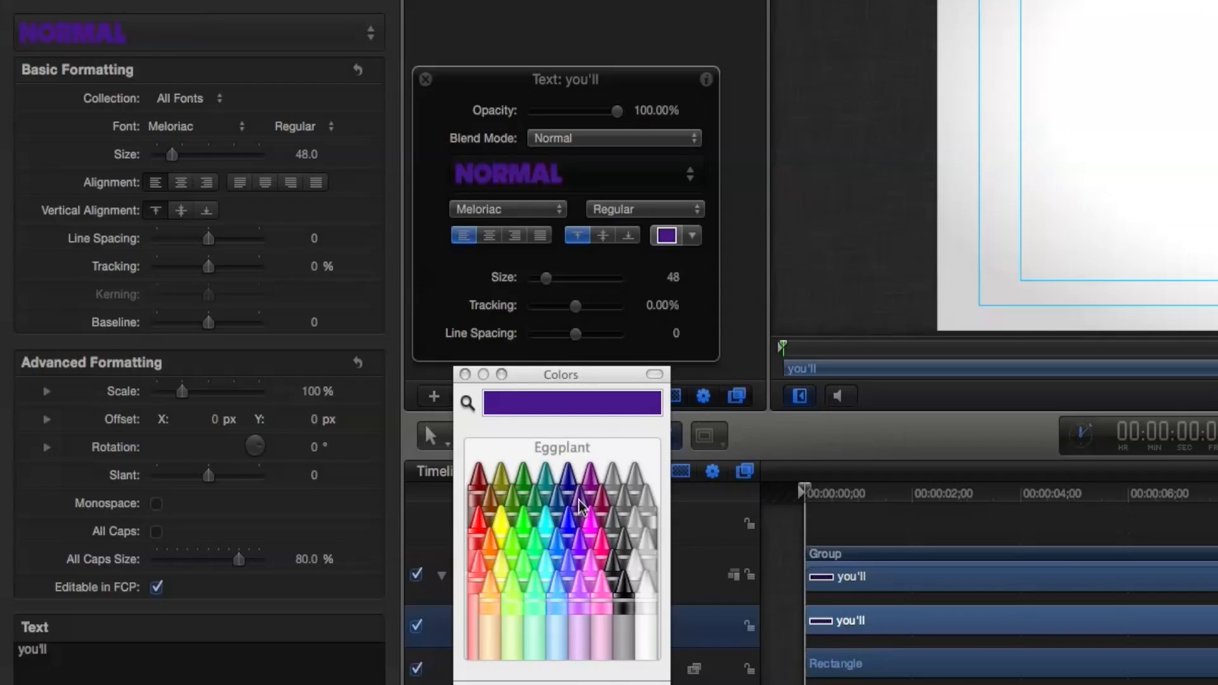
pyautogui.click(465, 374)
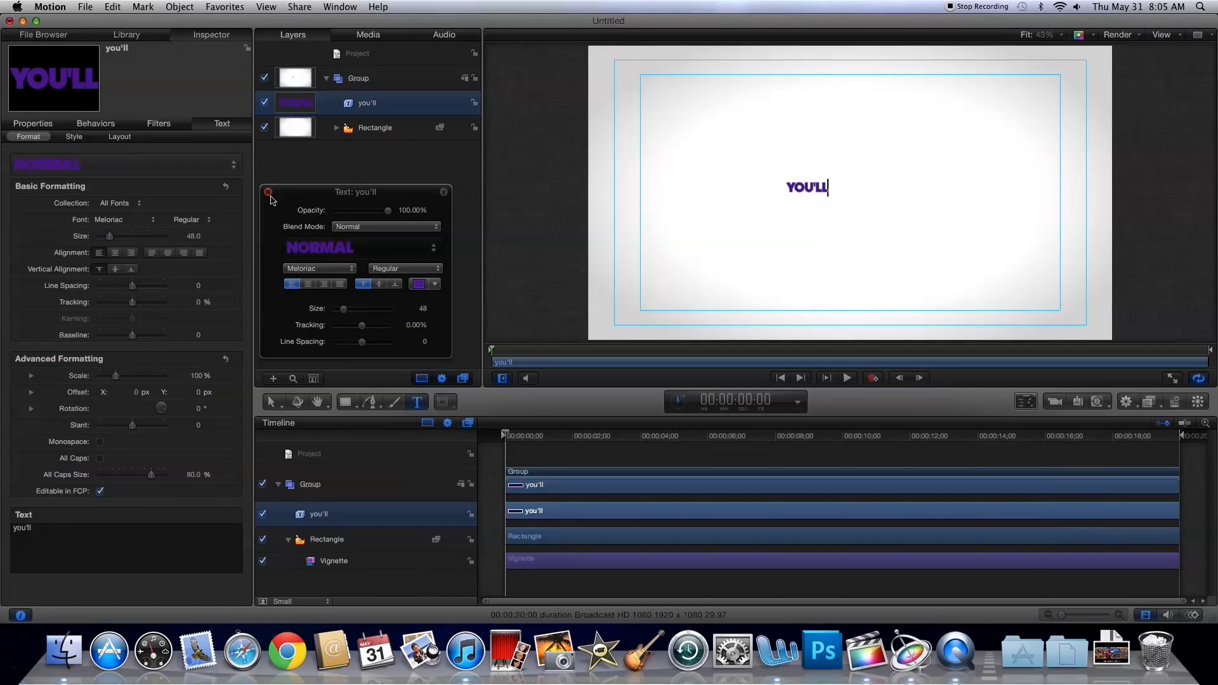
pyautogui.click(269, 193)
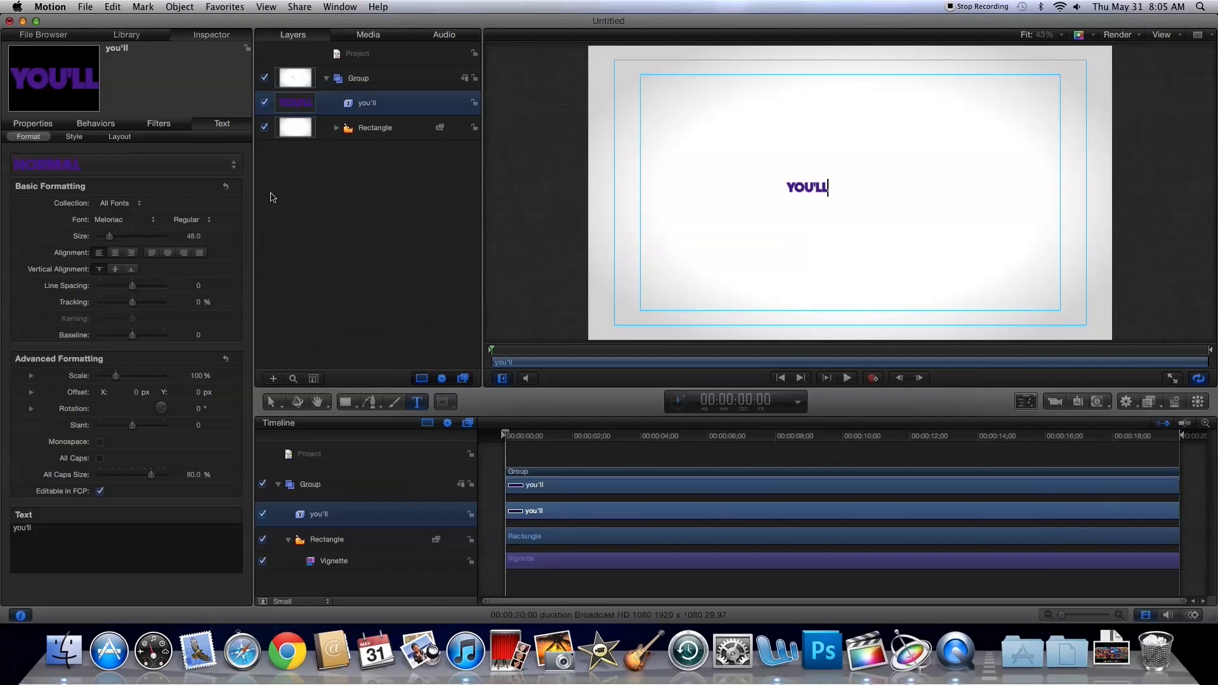
# Step: Set the "you'll" text size to 171 and move the text to the centre of the canvas
pyautogui.click(192, 241)
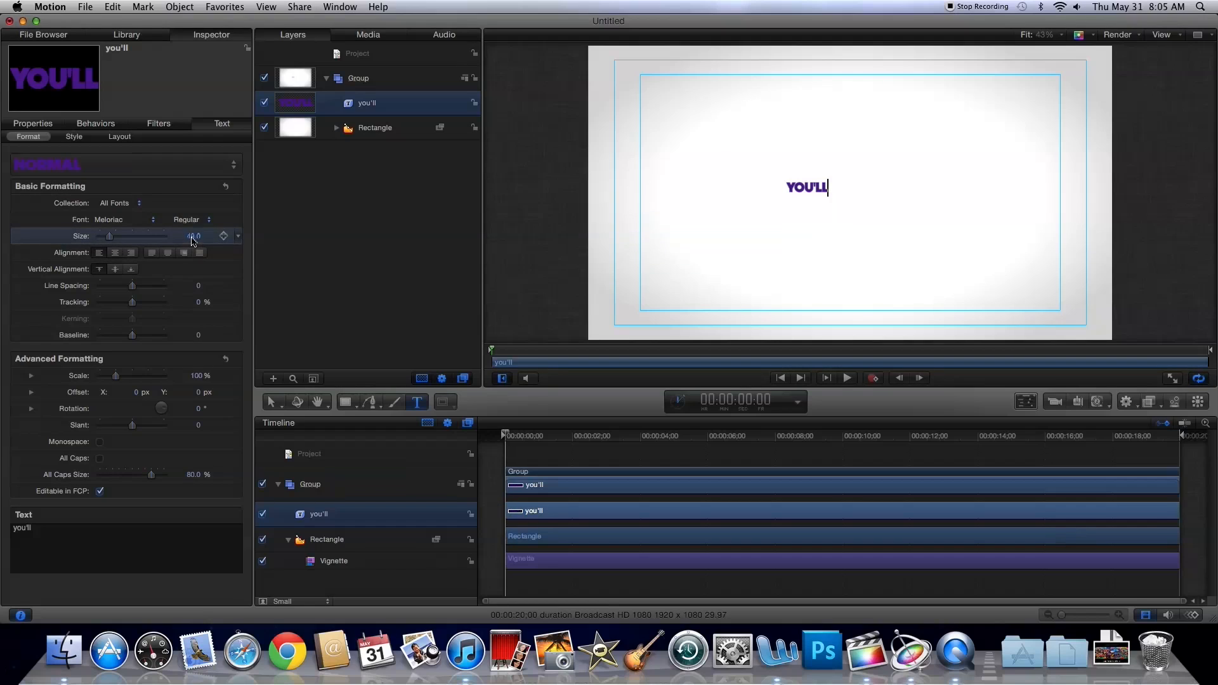
pyautogui.write('174')
pyautogui.press('Return')
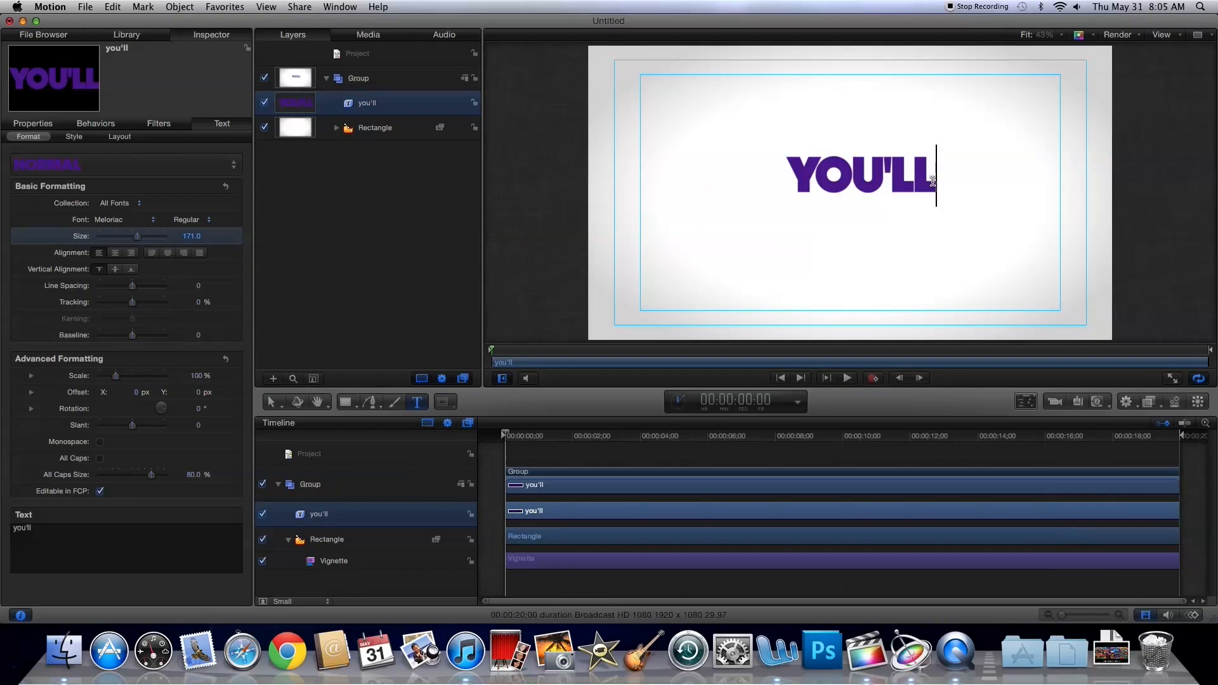
pyautogui.press('Escape')
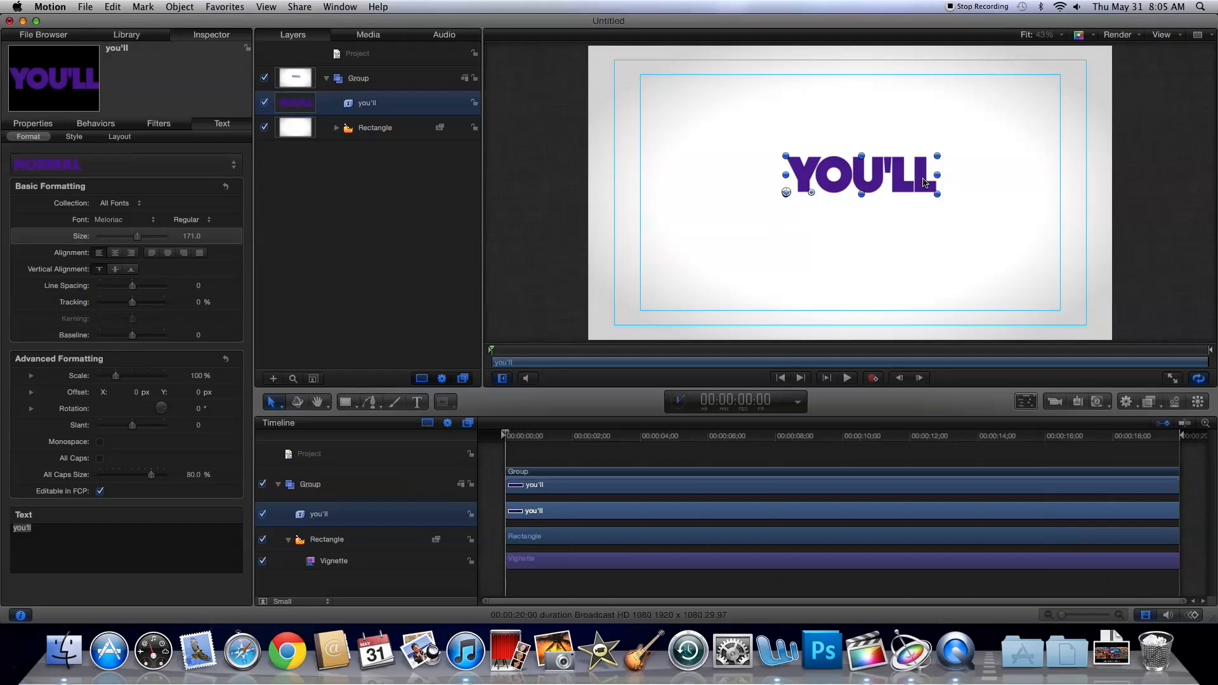
pyautogui.moveTo(899, 177); pyautogui.dragTo(890, 197)
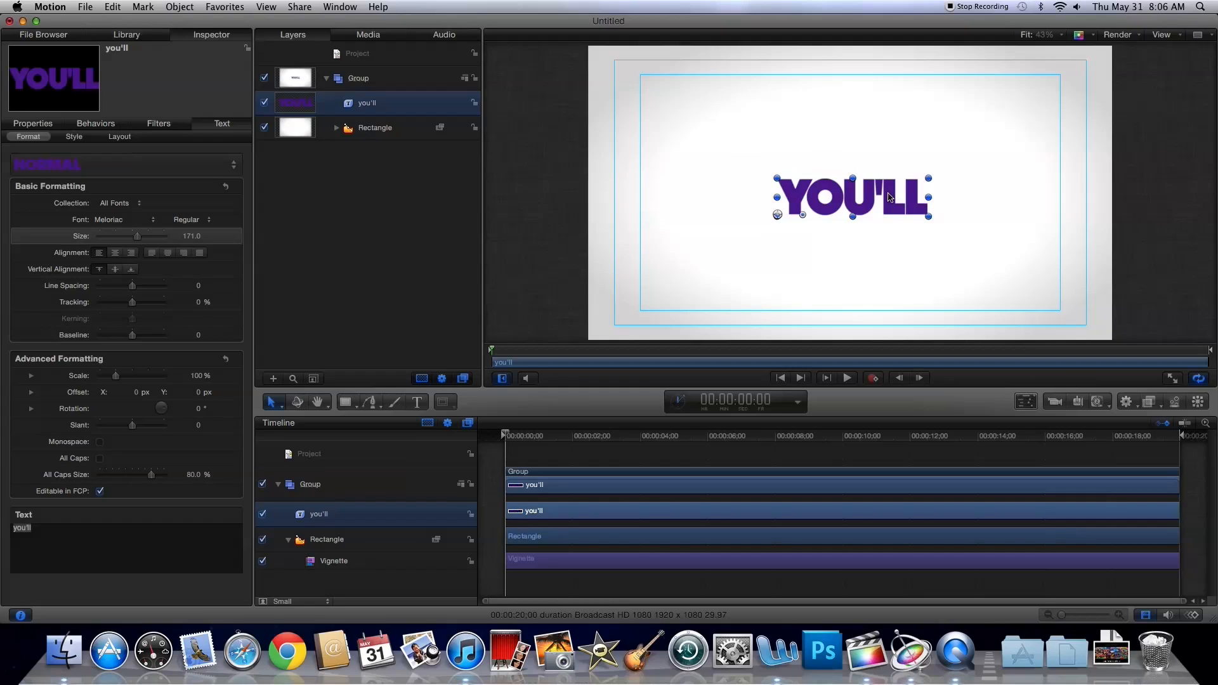
# Step: Add a camera to the project and switch the 2D groups to 3D
pyautogui.click(1058, 406)
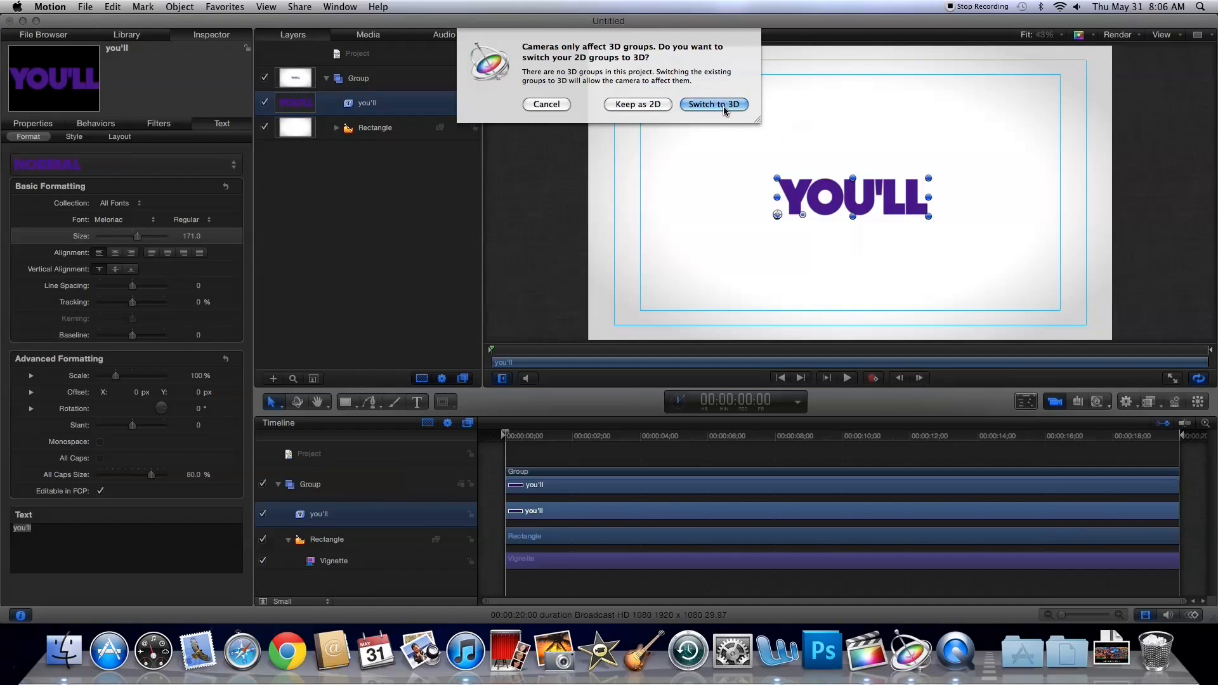
pyautogui.click(723, 105)
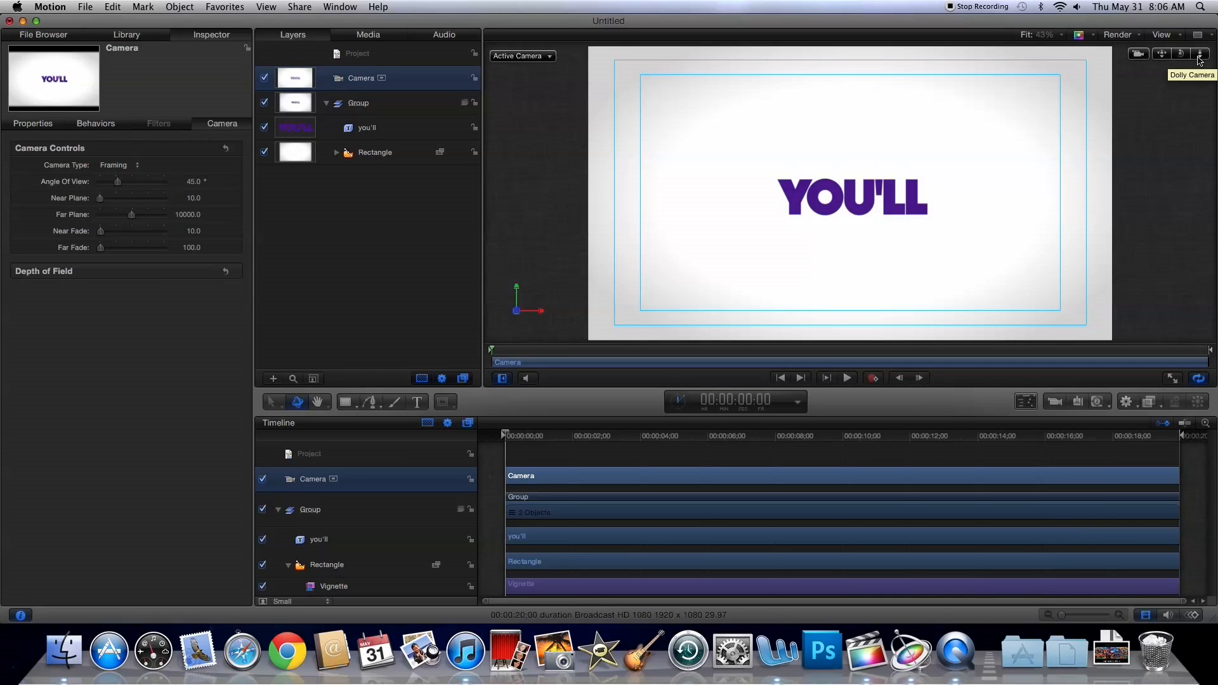
# Step: Try out moving the camera with the camera view controls and by varying its X, Y and Z position values
pyautogui.moveTo(1163, 56); pyautogui.dragTo(1202, 56)
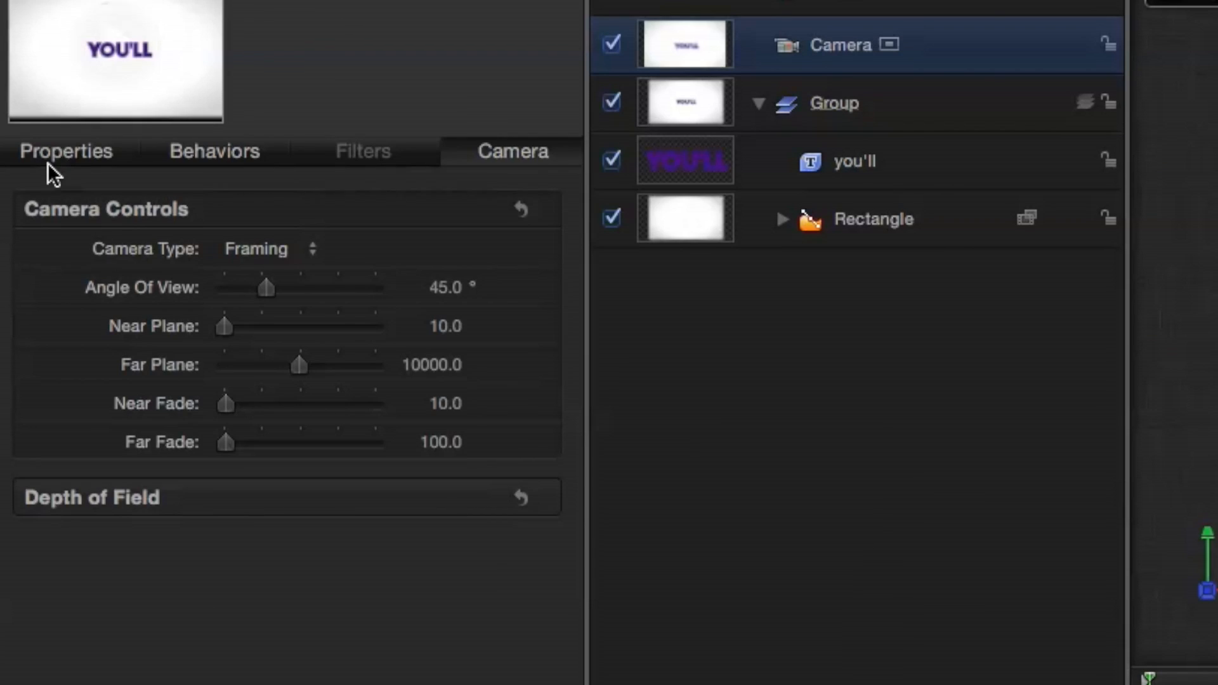
pyautogui.click(24, 126)
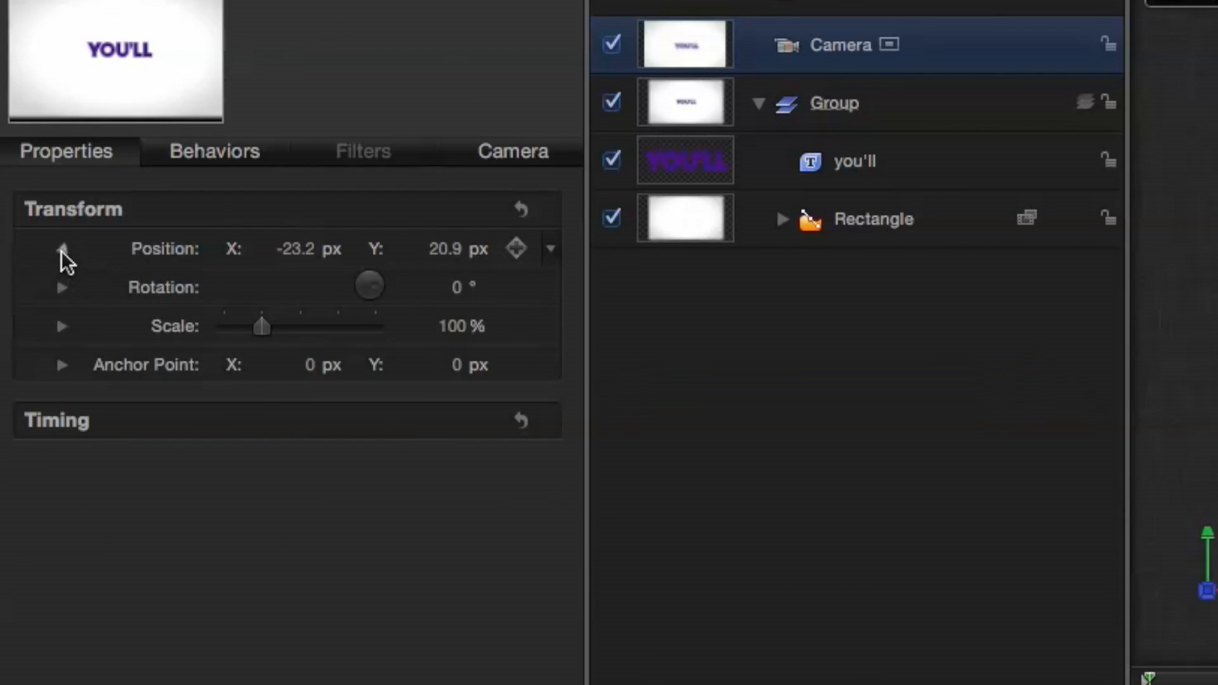
pyautogui.click(61, 248)
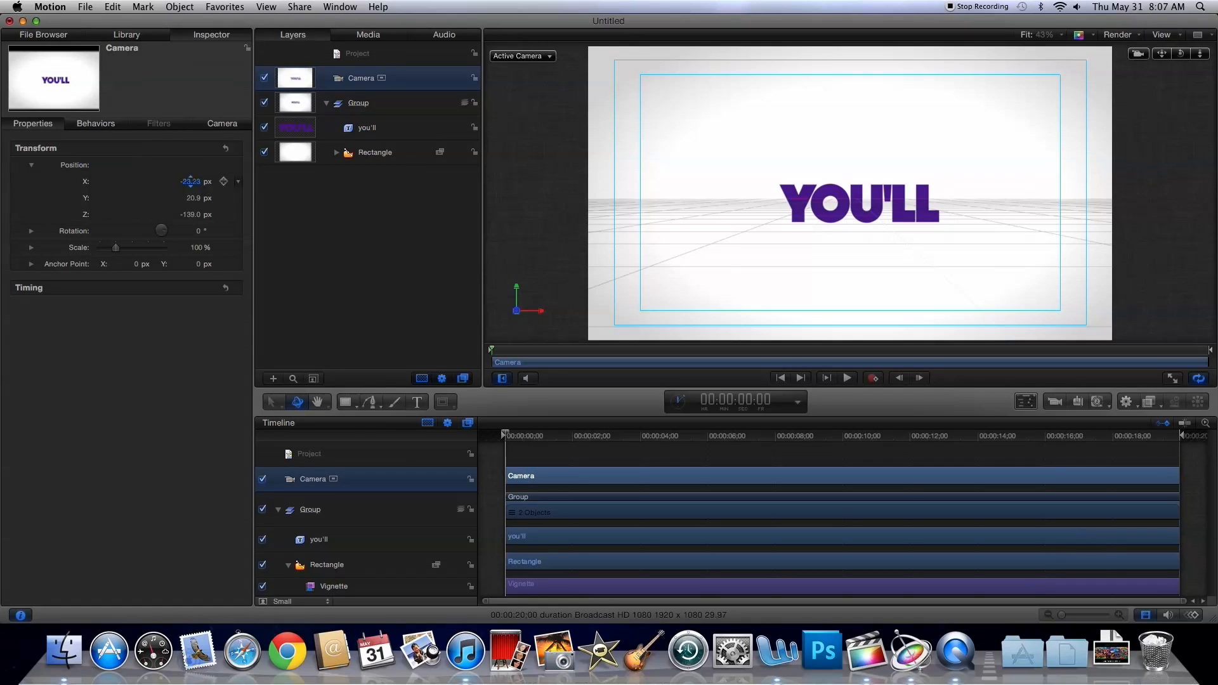
pyautogui.moveTo(190, 181); pyautogui.dragTo(193, 197)
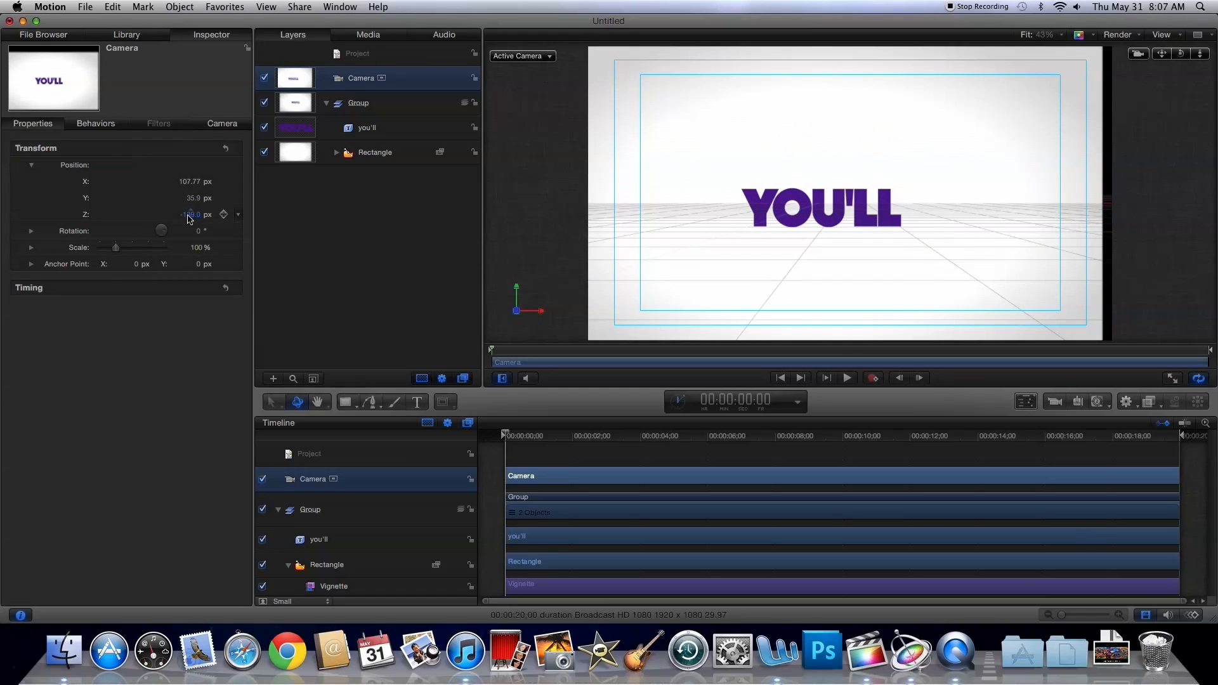
pyautogui.moveTo(190, 219); pyautogui.dragTo(192, 216)
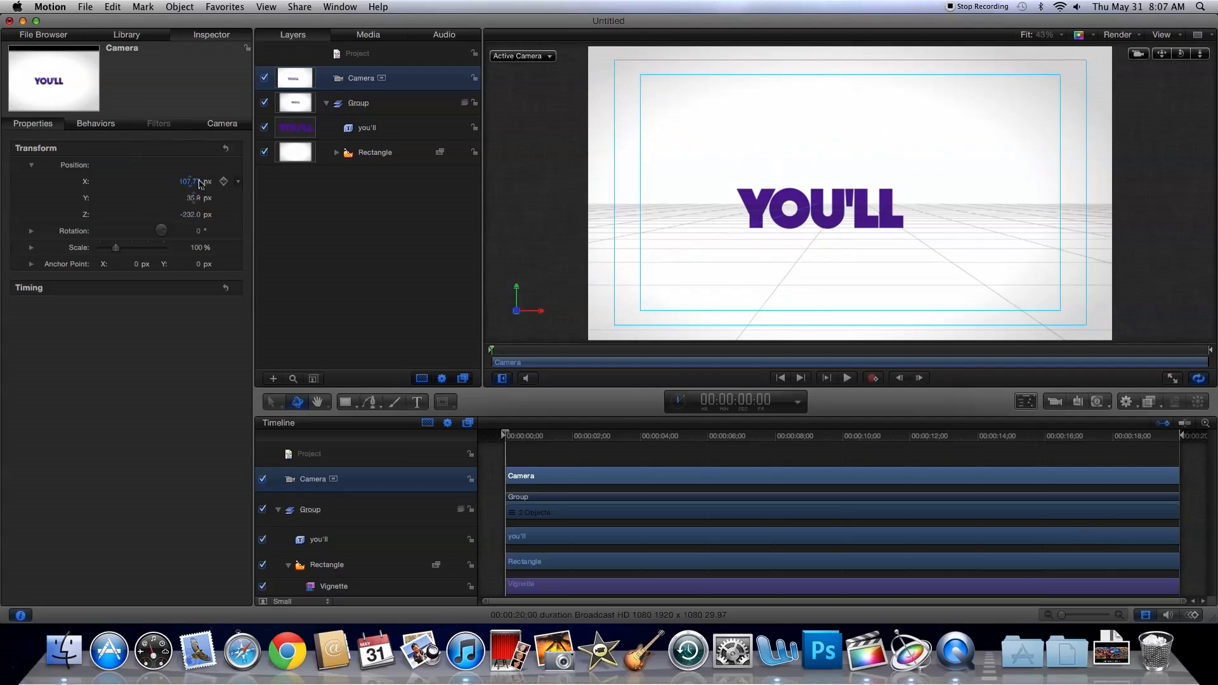
# Step: Reset the camera's X, Y and Z position to 0 px and deselect the camera
pyautogui.click(190, 182)
pyautogui.write('0')
pyautogui.press('Tab')
pyautogui.write('0')
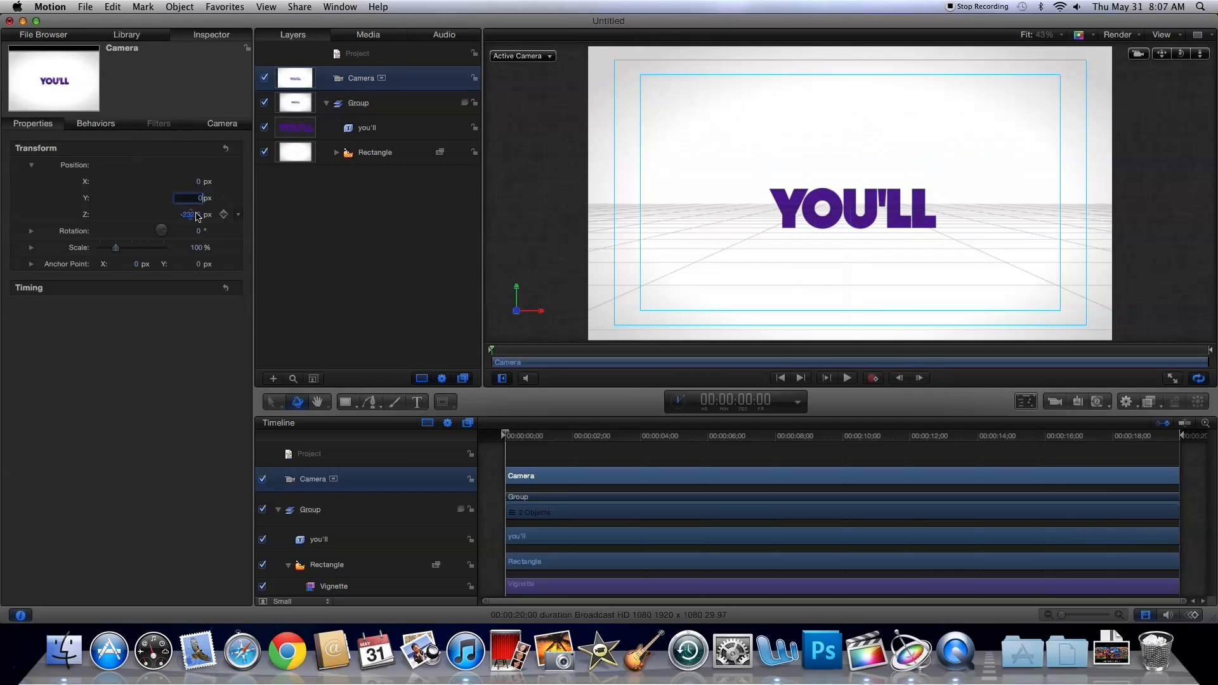
pyautogui.press('Tab')
pyautogui.write('0')
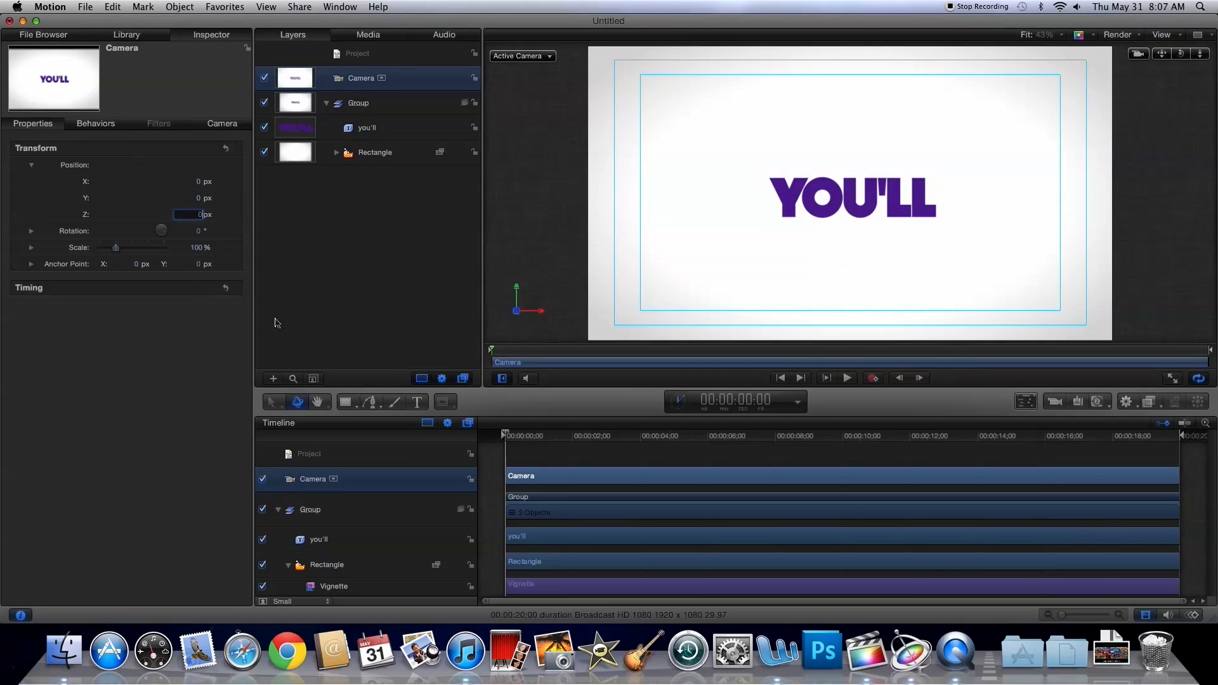
pyautogui.click(279, 322)
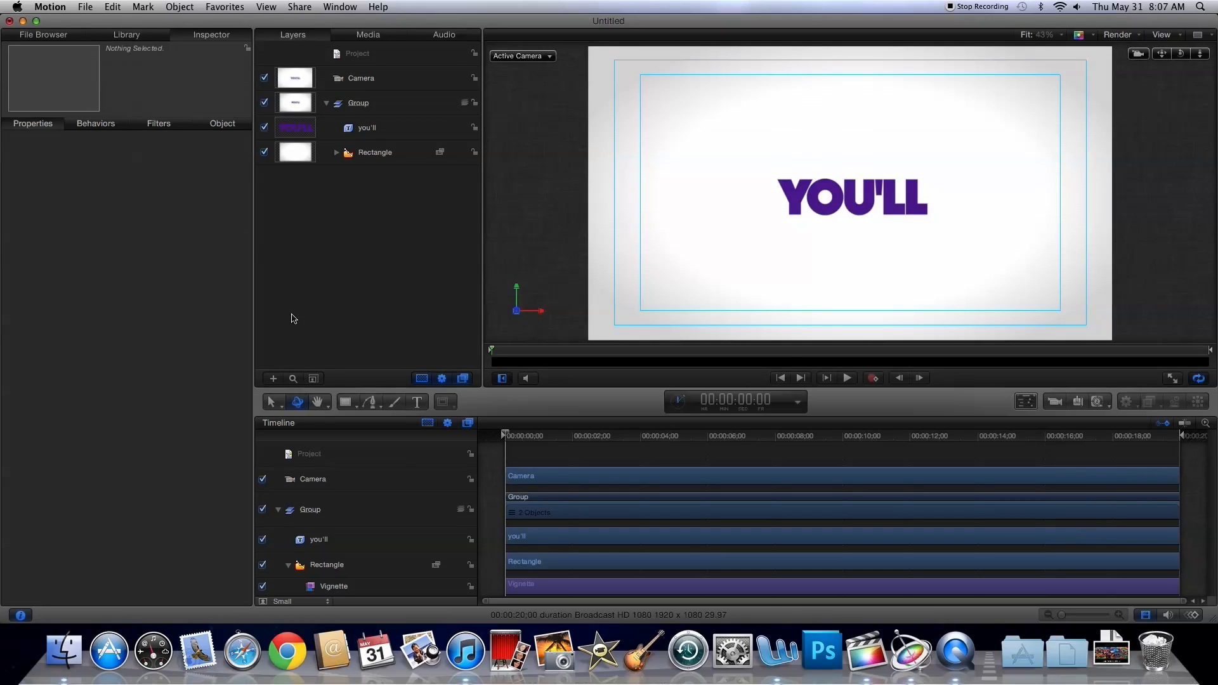
# Step: Add a text object reading "have" below "you'll", colour it with the Eggplant crayon, and close the colour and text settings
pyautogui.press('t')
pyautogui.click(794, 255)
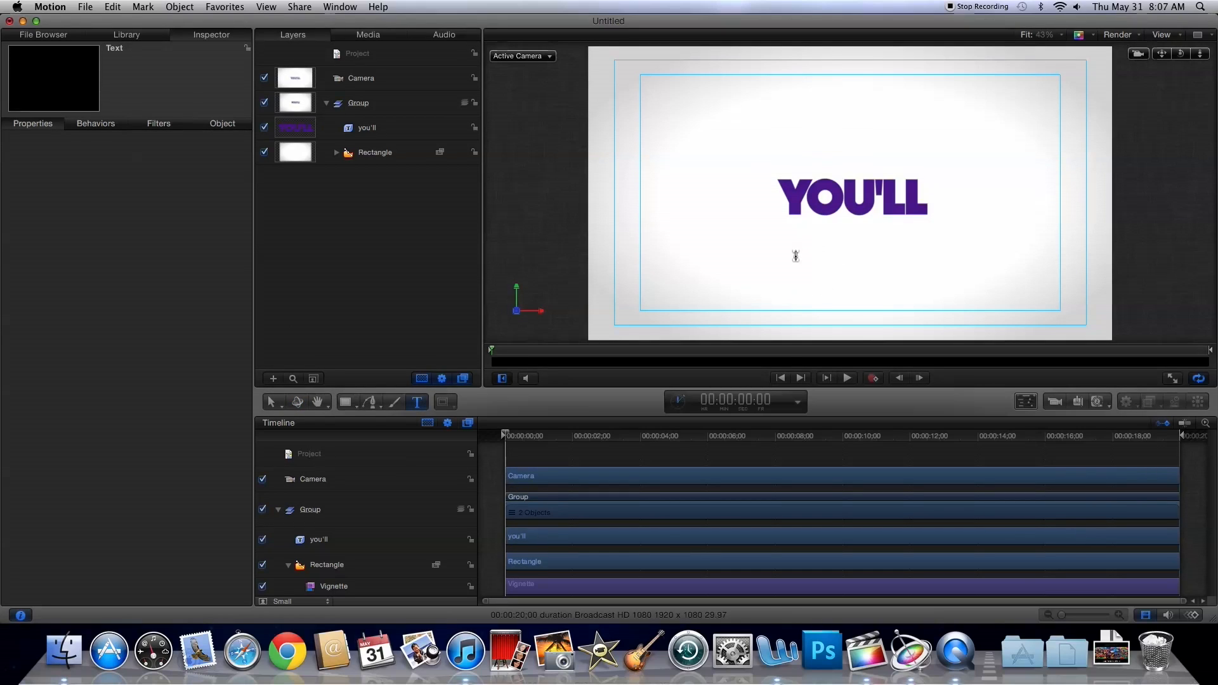
pyautogui.write('have')
pyautogui.click(1026, 402)
pyautogui.click(418, 284)
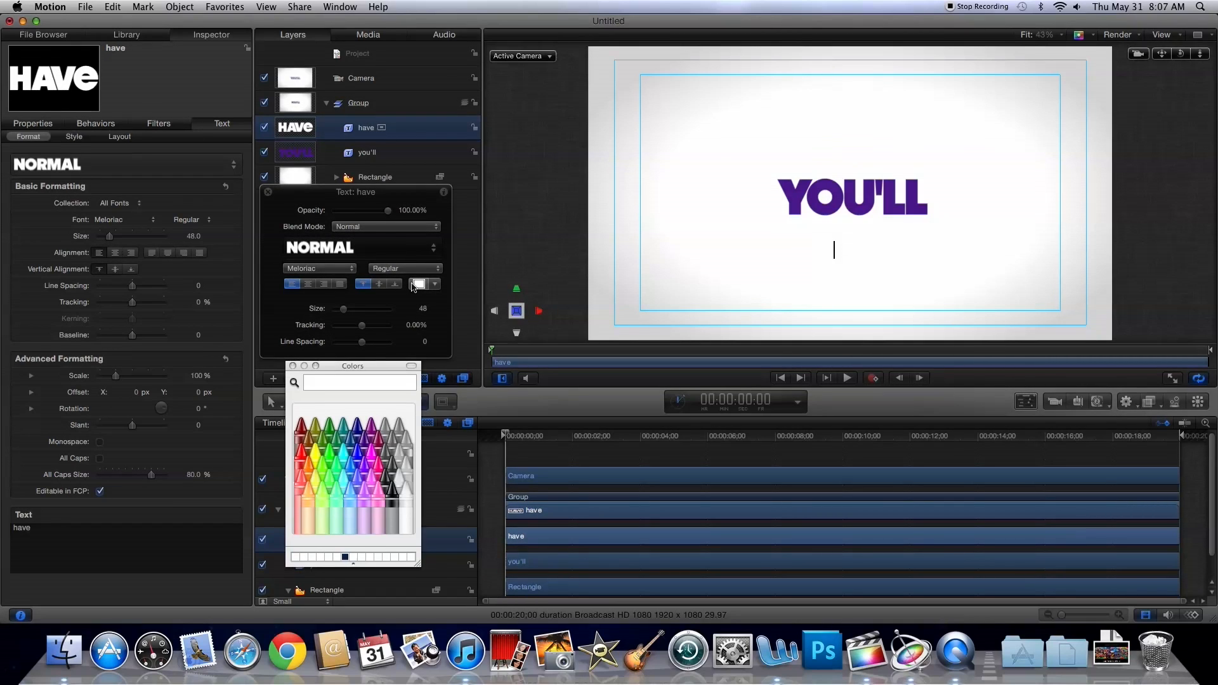
pyautogui.click(363, 446)
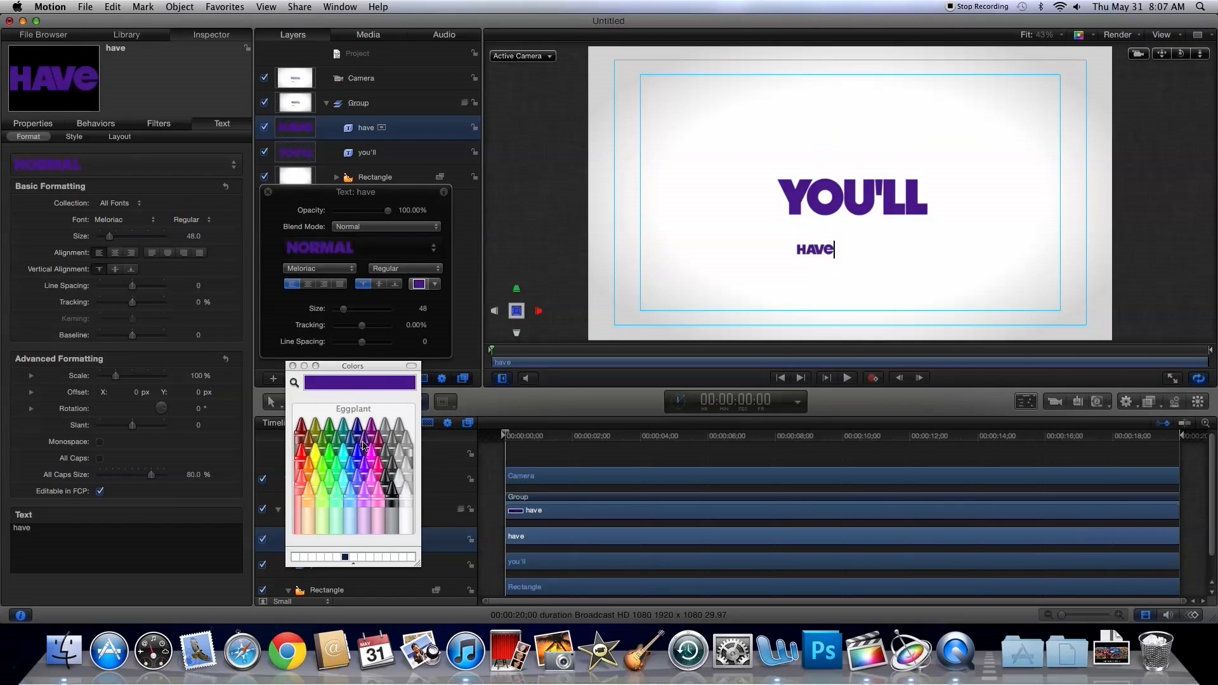
pyautogui.click(293, 366)
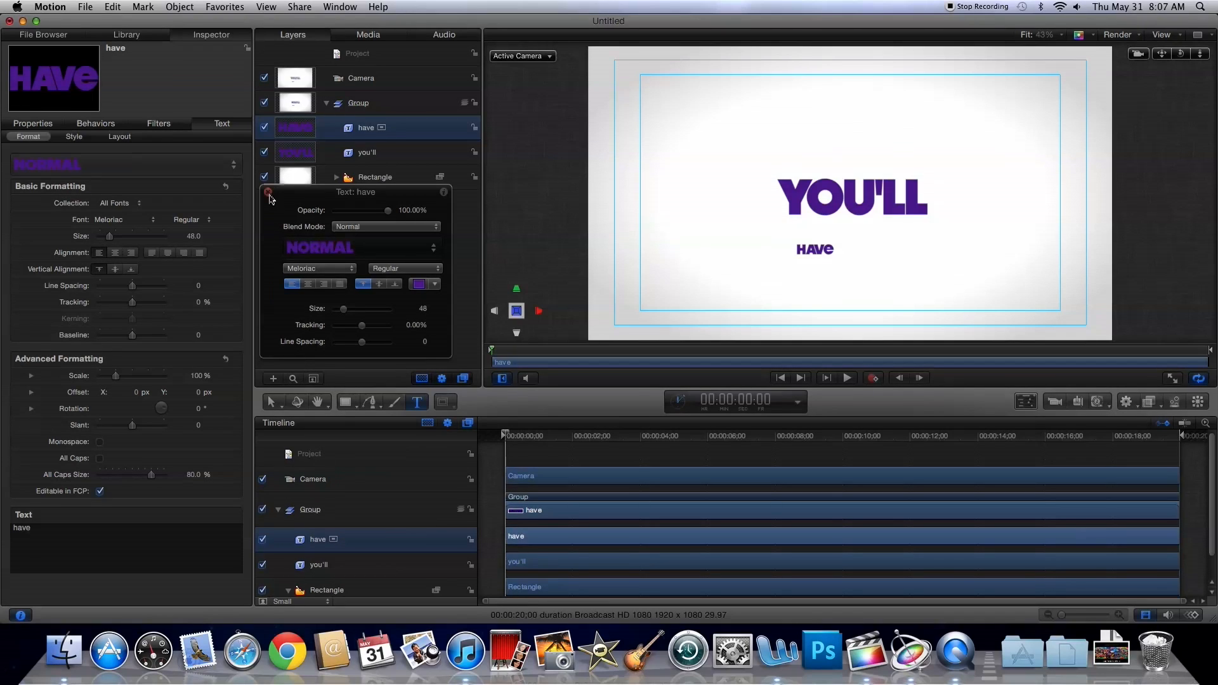
pyautogui.click(268, 192)
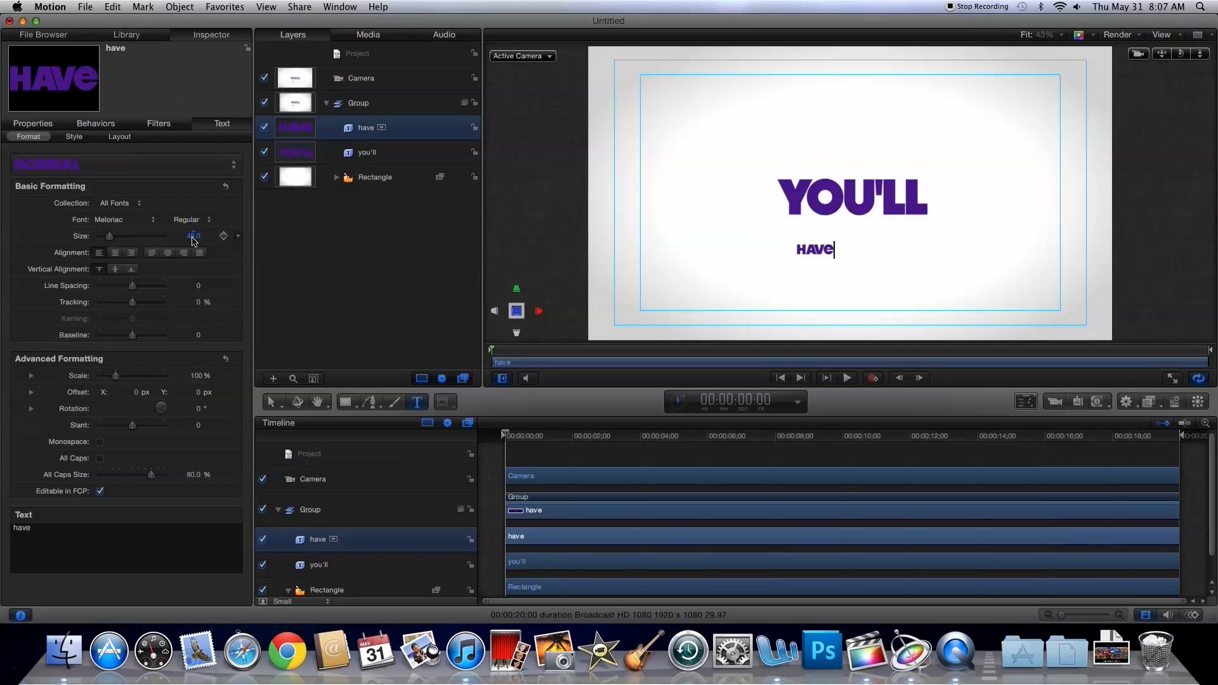
# Step: Set the "have" text size to 171 and position the word directly beneath "you'll"
pyautogui.click(193, 237)
pyautogui.write('171')
pyautogui.press('Return')
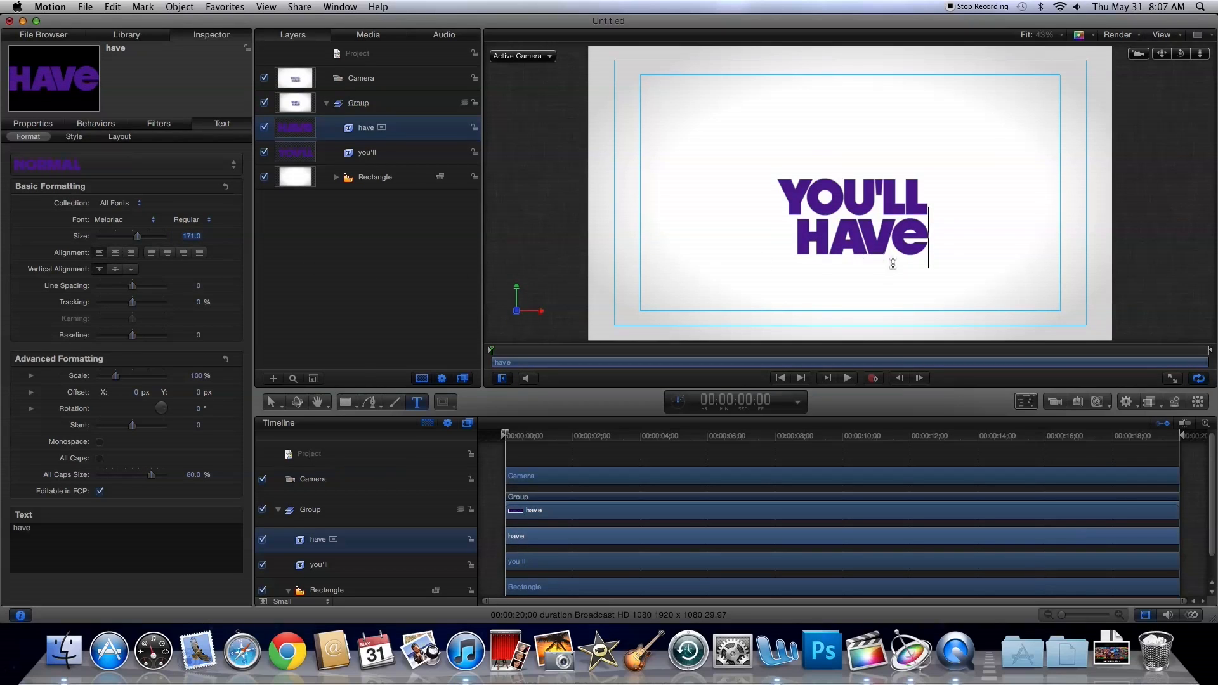
pyautogui.press('Escape')
pyautogui.press('q')
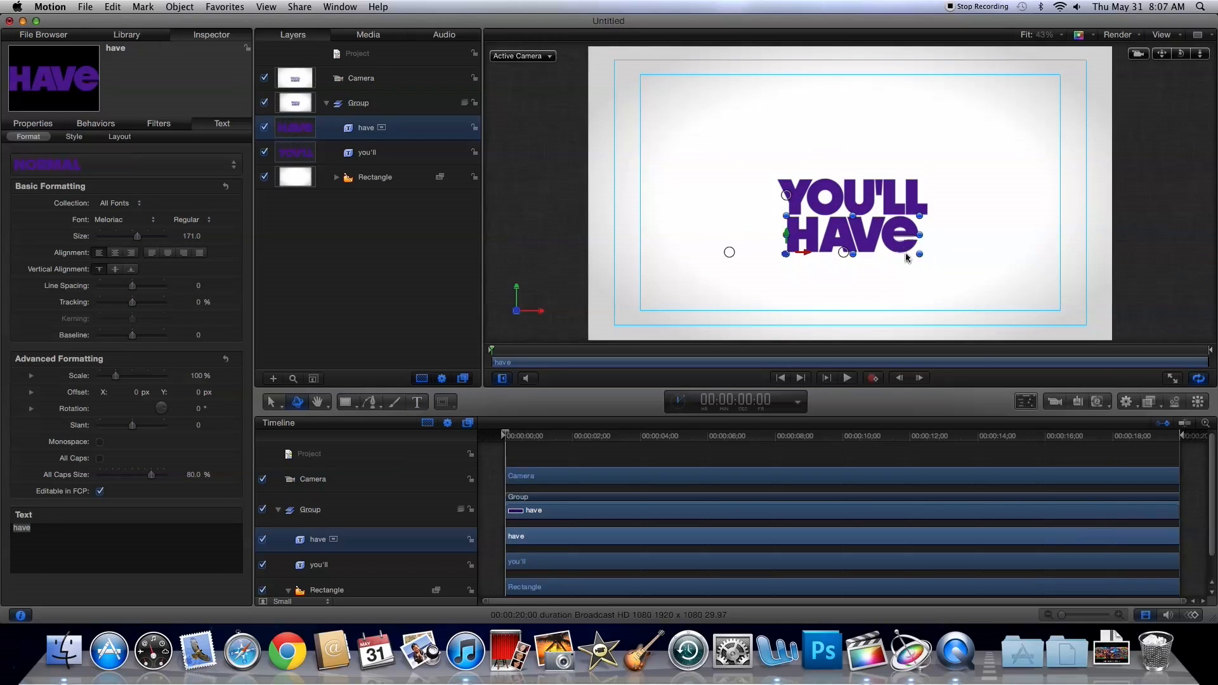
# Step: Add a text object reading "a" below the start of "have", with size 110 and the Eggplant colour
pyautogui.press('t')
pyautogui.click(787, 265)
pyautogui.write('a')
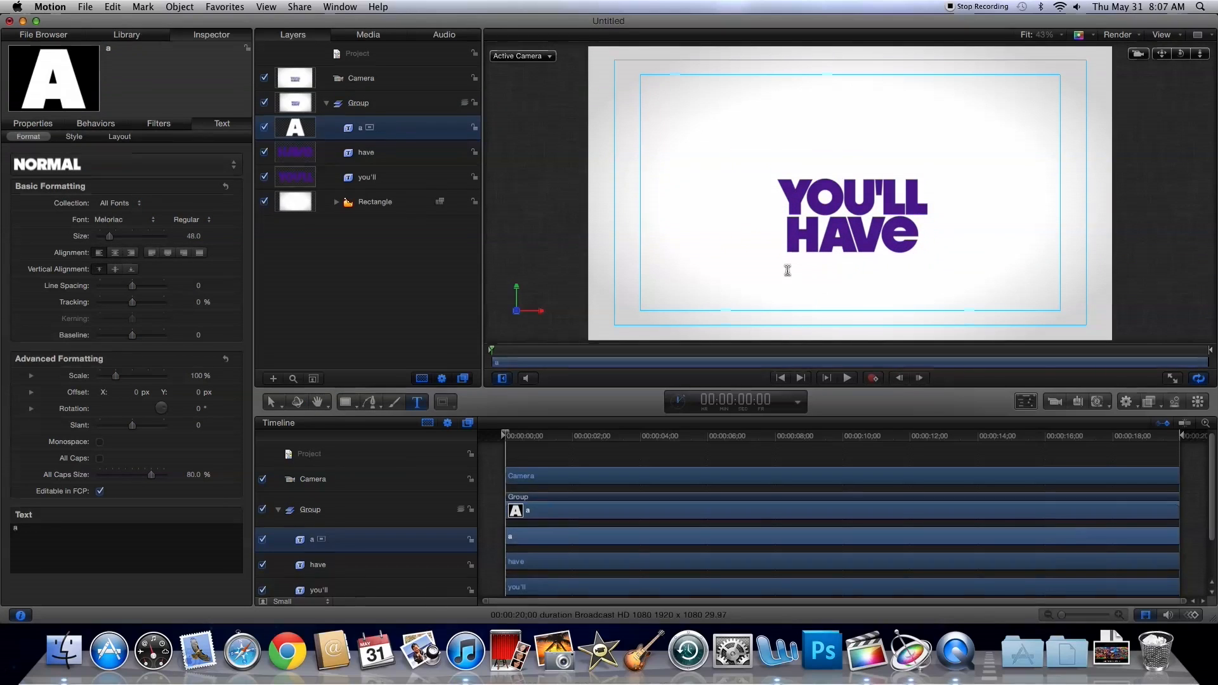
pyautogui.doubleClick(195, 237)
pyautogui.write('110')
pyautogui.press('Return')
pyautogui.press('Escape')
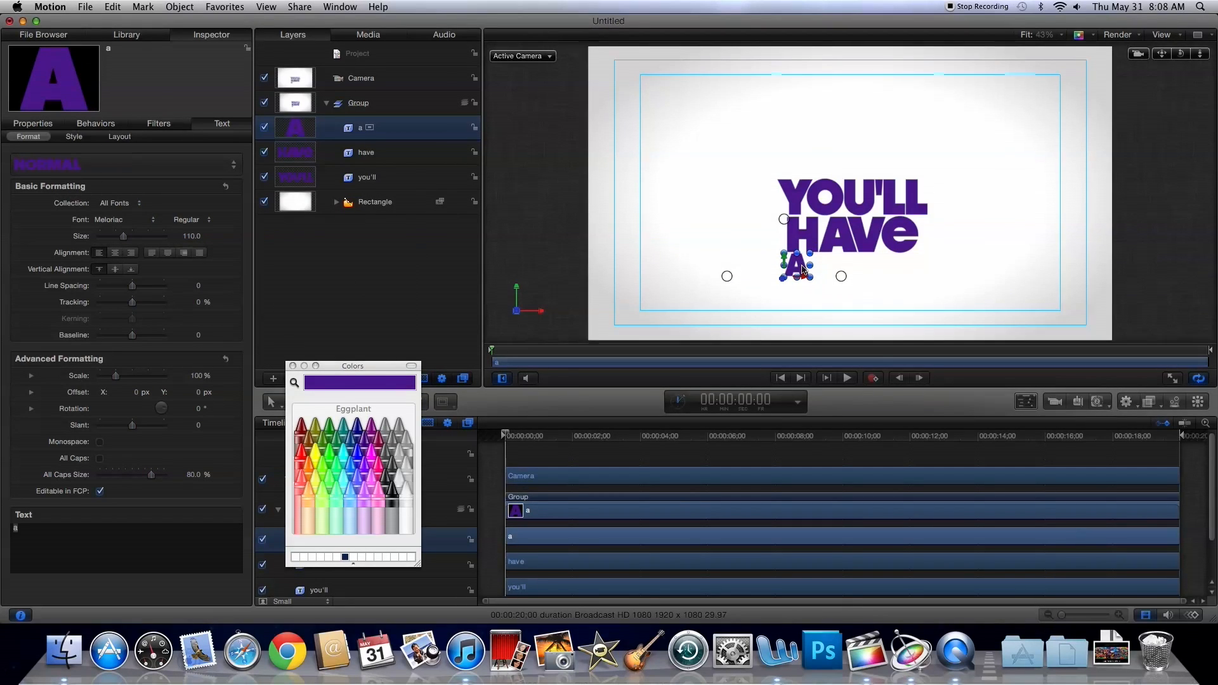
# Step: Add a text object reading "whole" beside the "a" and colour it with the Eggplant crayon
pyautogui.click(823, 276)
pyautogui.write('whole')
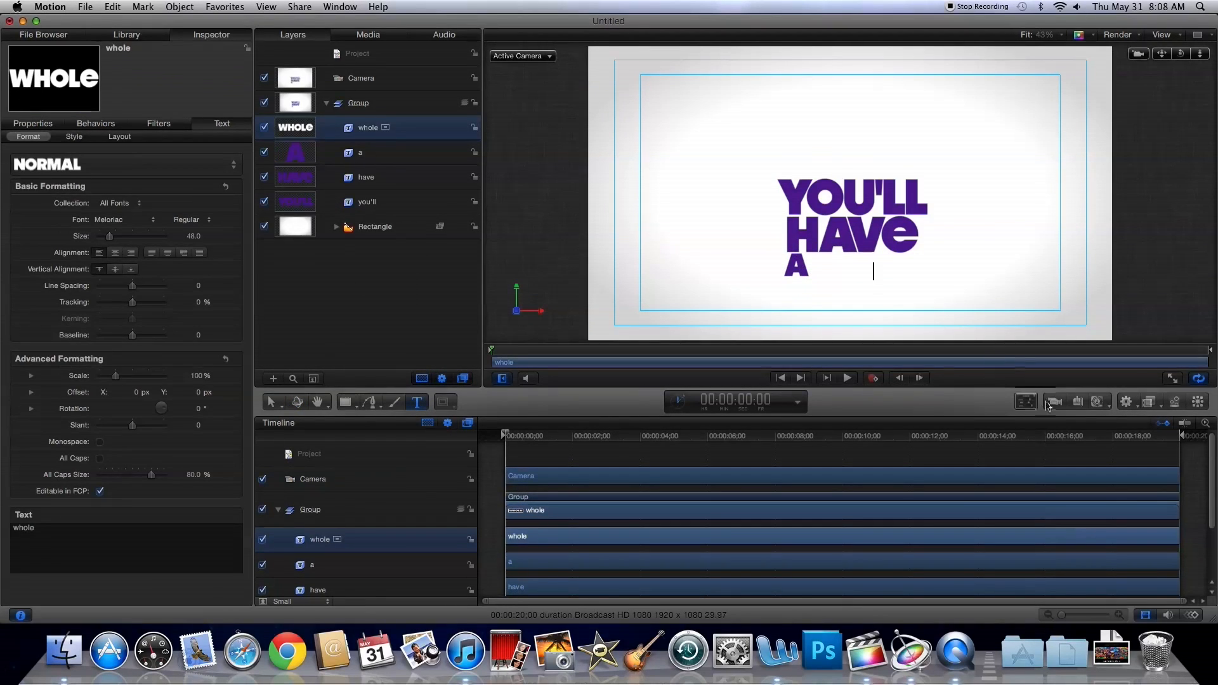
pyautogui.click(1028, 402)
pyautogui.click(419, 285)
pyautogui.click(360, 438)
pyautogui.click(290, 361)
# Step: Set the "whole" text size to 110 and position it right next to the "a" beneath "have"
pyautogui.doubleClick(195, 236)
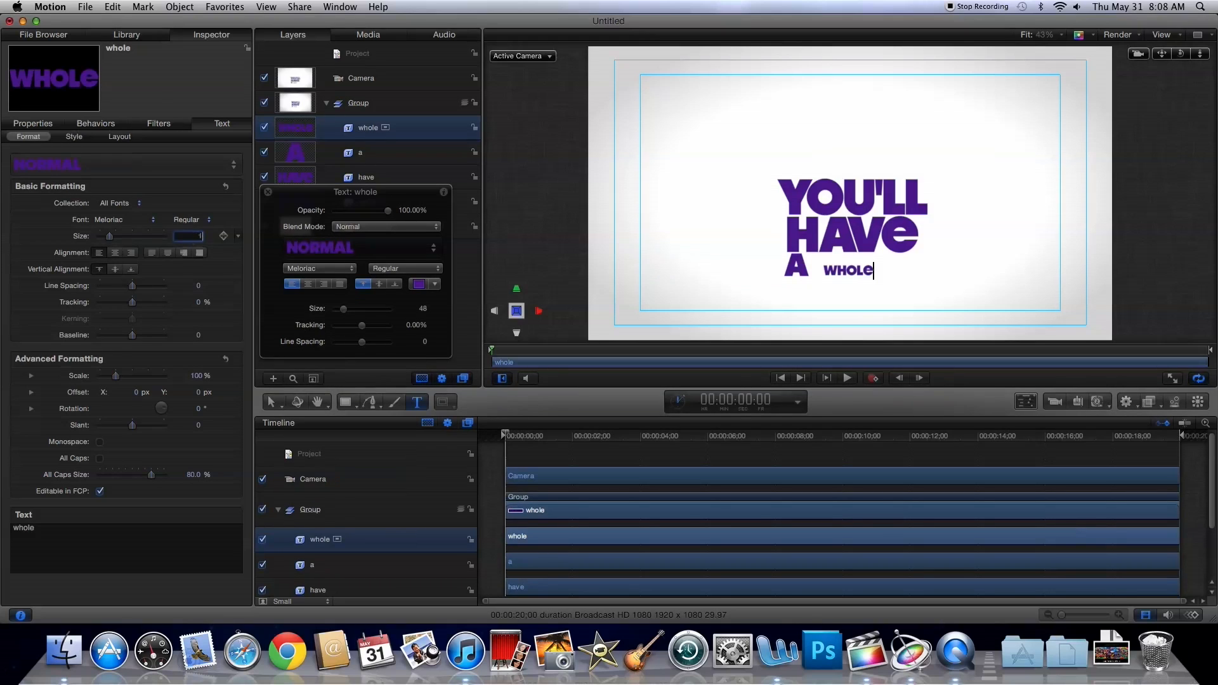
pyautogui.write('110')
pyautogui.press('Return')
pyautogui.press('Escape')
pyautogui.moveTo(926, 268); pyautogui.dragTo(922, 269)
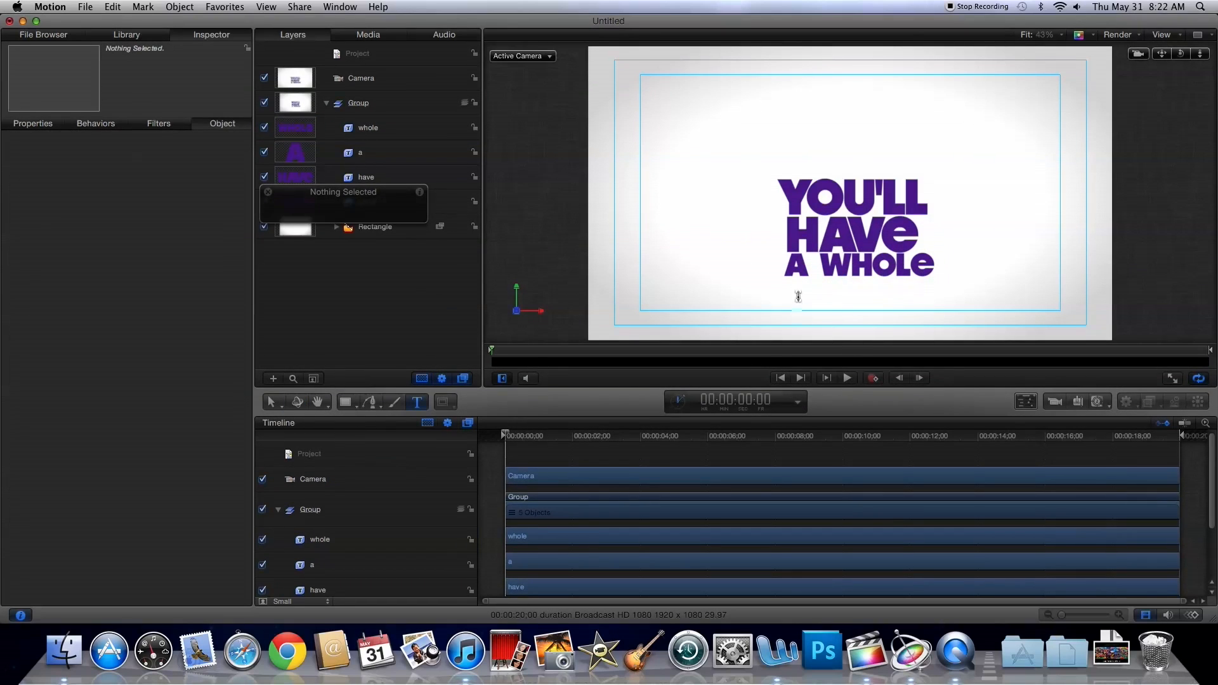
pyautogui.click(798, 292)
pyautogui.write('eternity')
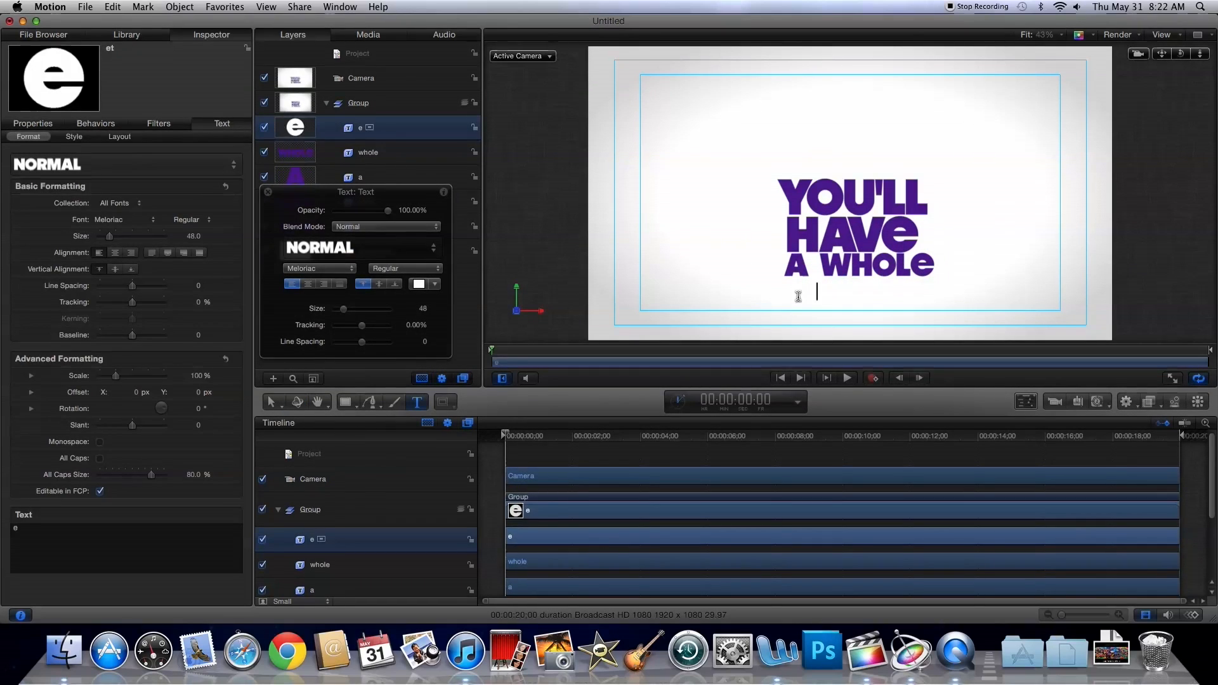
pyautogui.press('super+z')
# Step: Add a text object reading "eternity" below "a whole" and colour it with the Plum crayon
pyautogui.click(792, 300)
pyautogui.write('eternity')
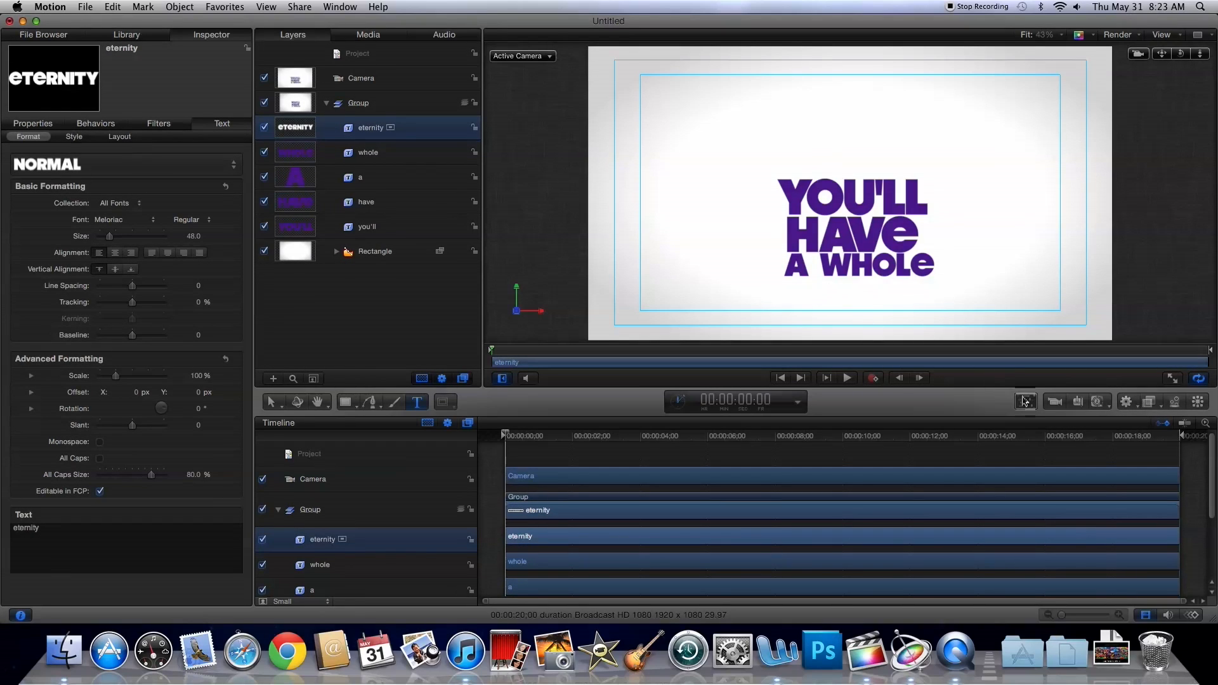
pyautogui.press('F7')
pyautogui.click(419, 284)
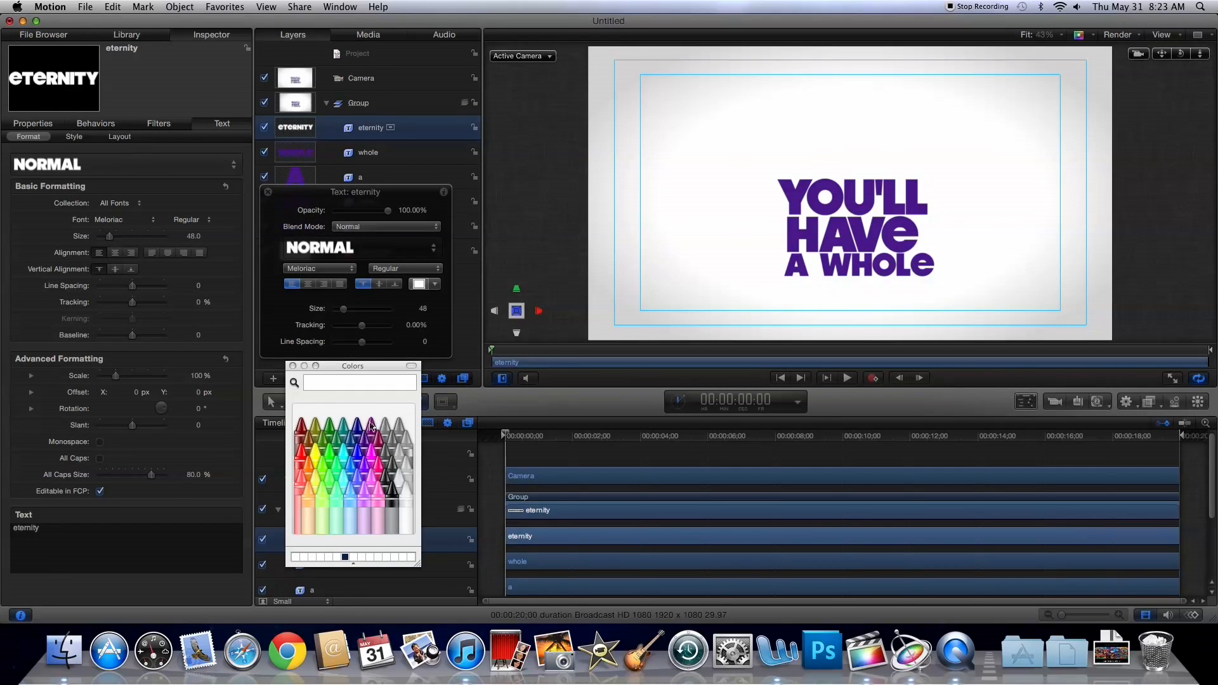
pyautogui.click(372, 426)
# Step: Set the "eternity" text size to 143, centre it beneath "a whole", and close the text settings
pyautogui.click(194, 236)
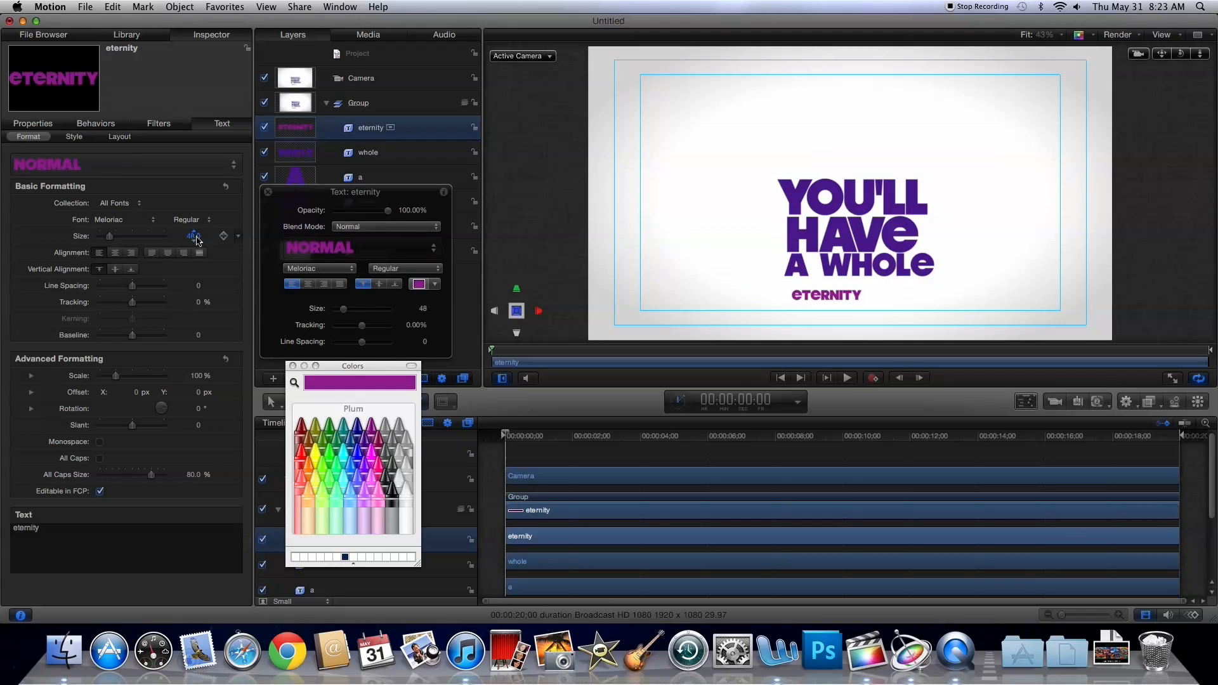
pyautogui.write('142')
pyautogui.press('Return')
pyautogui.press('Escape')
pyautogui.moveTo(940, 291); pyautogui.dragTo(904, 301)
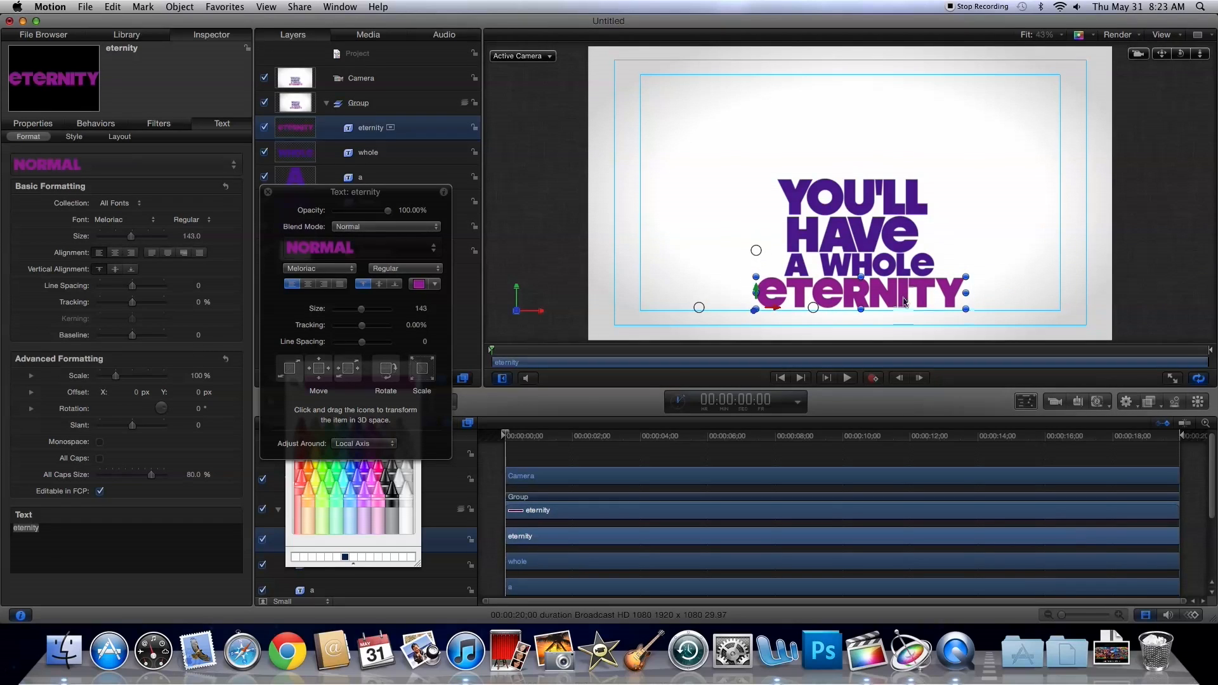
pyautogui.click(267, 191)
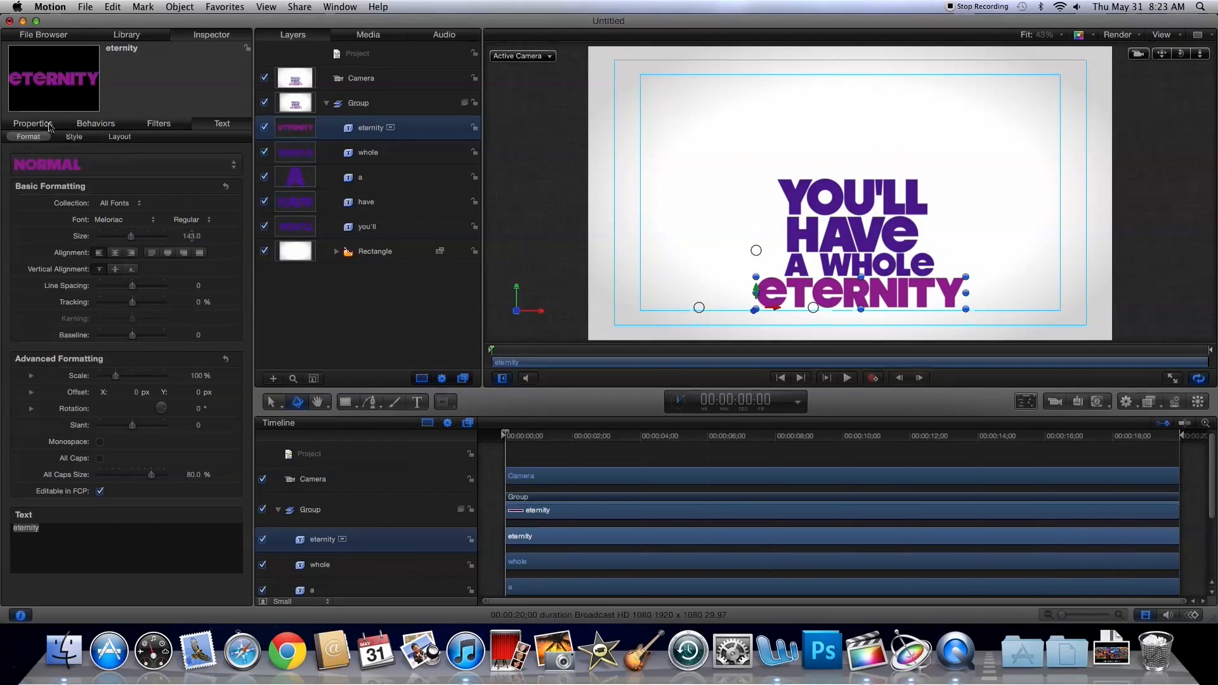
# Step: Set the camera's Z position to -1288 px so the view frames the word "you'll" closely
pyautogui.click(46, 124)
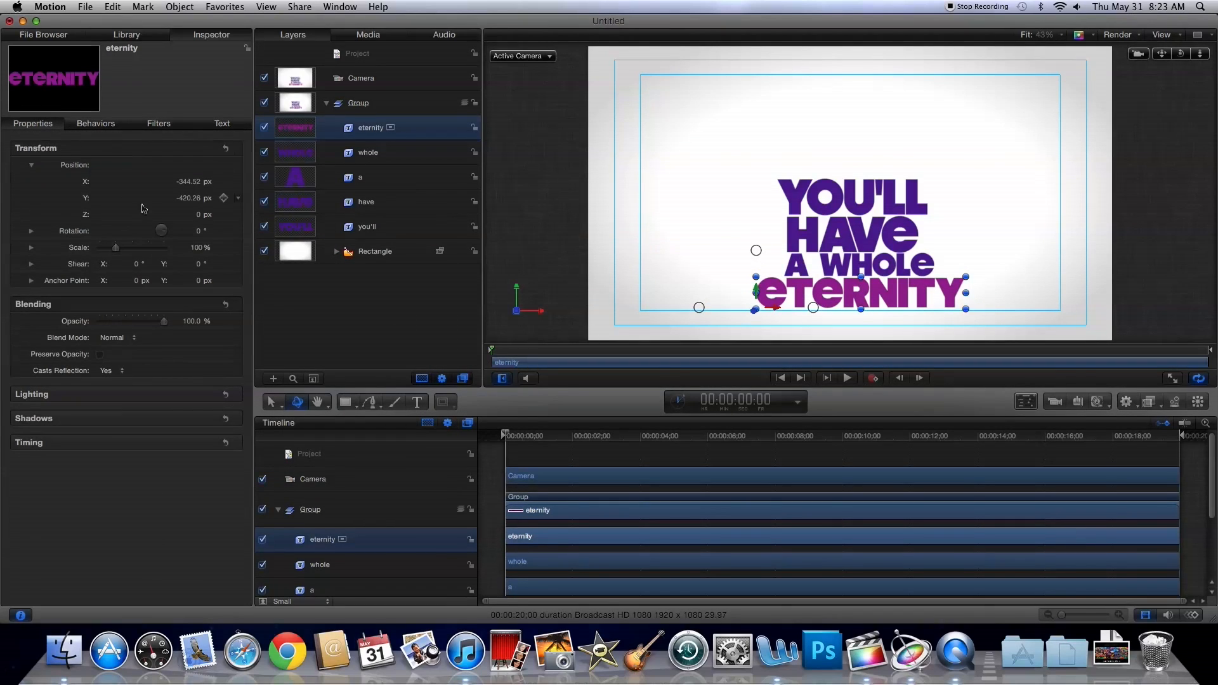
pyautogui.click(398, 79)
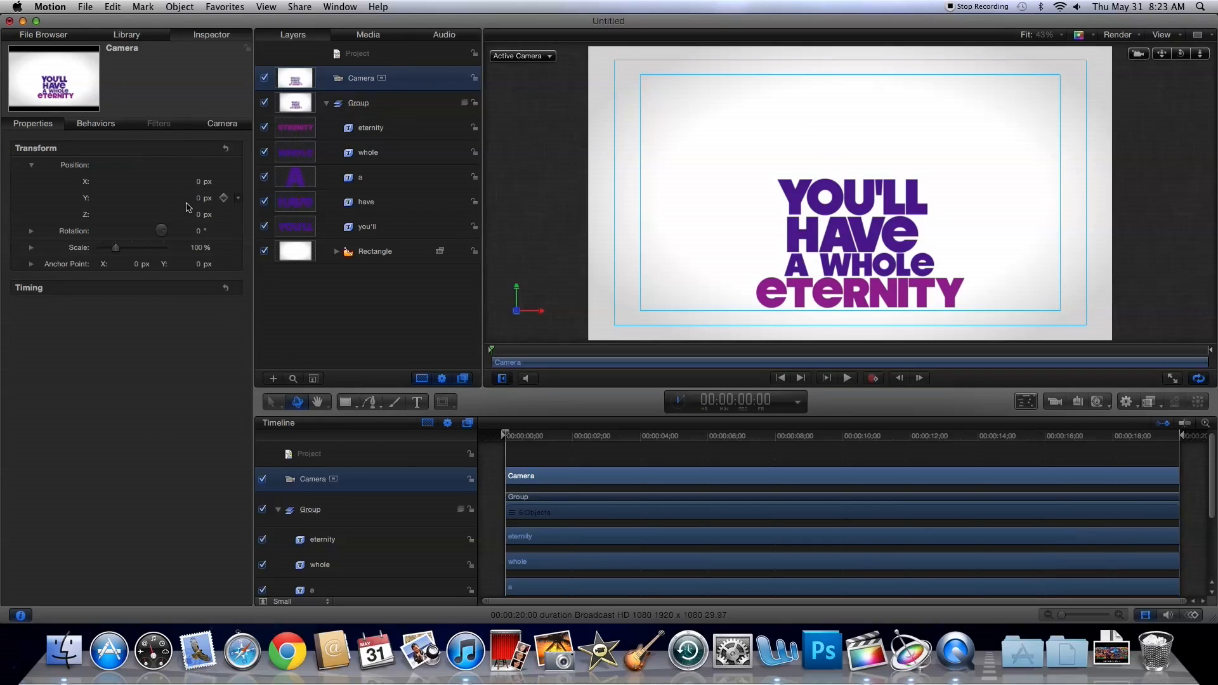
pyautogui.click(201, 216)
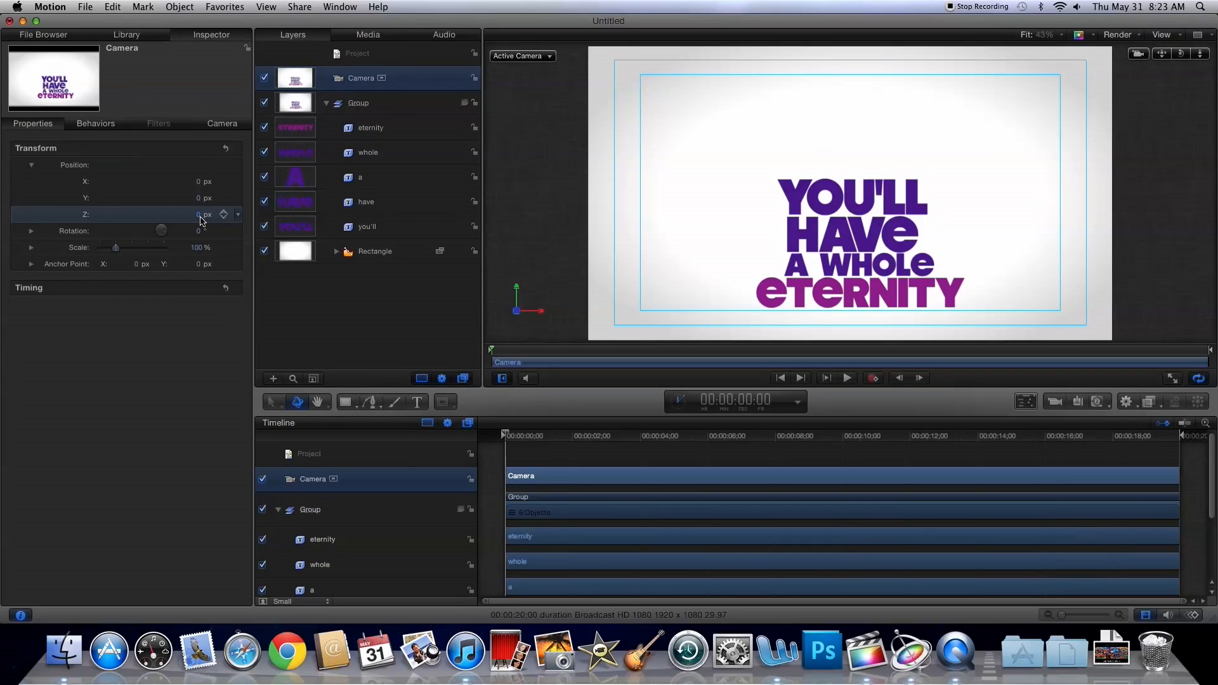
pyautogui.click(199, 216)
pyautogui.press('Return')
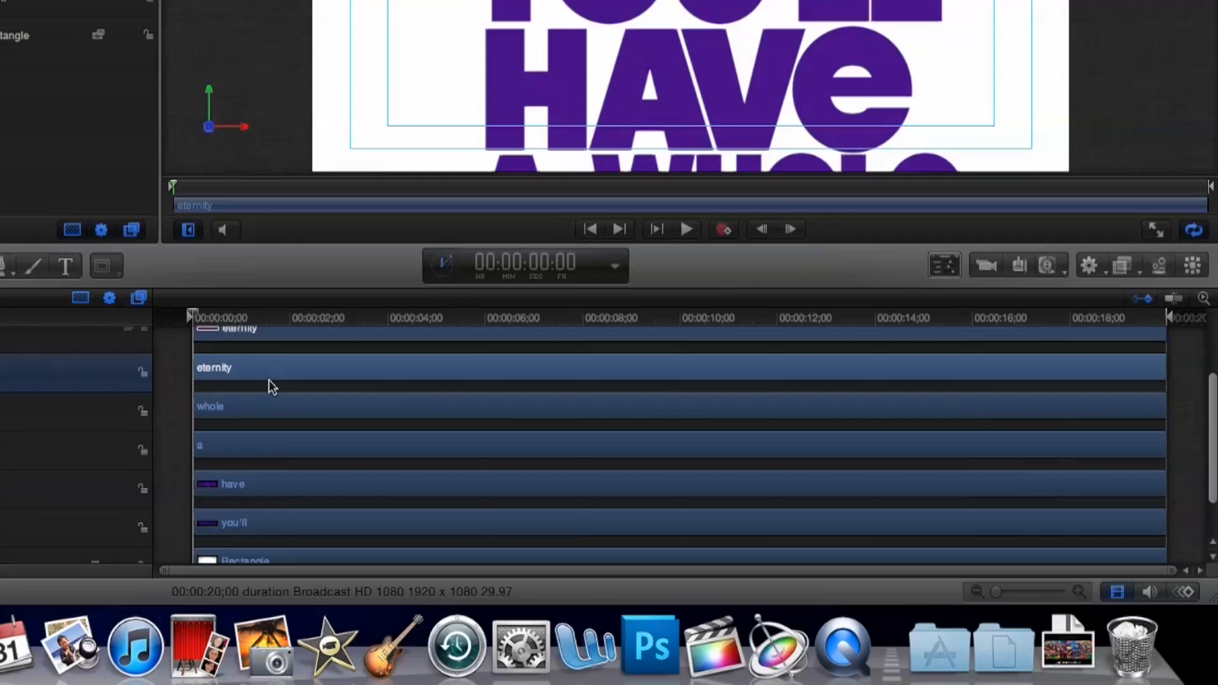
# Step: Stagger the "have", "a", "whole" and "eternity" clips to start at about 0.7, 1.5, 2.2 and 2.9 seconds in the timeline
pyautogui.scroll(3, 565, 517)
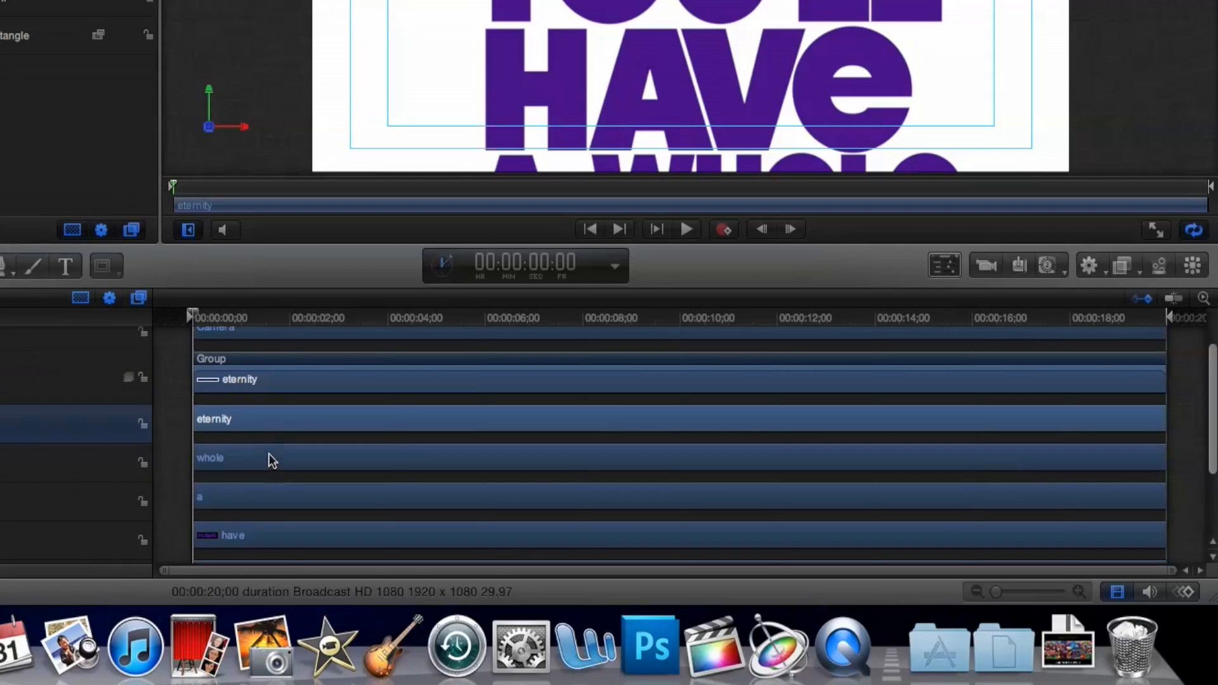
pyautogui.keyDown('shift'); pyautogui.click(268, 462); pyautogui.keyUp('shift')
pyautogui.keyDown('shift'); pyautogui.click(268, 498); pyautogui.keyUp('shift')
pyautogui.keyDown('shift'); pyautogui.click(272, 527); pyautogui.keyUp('shift')
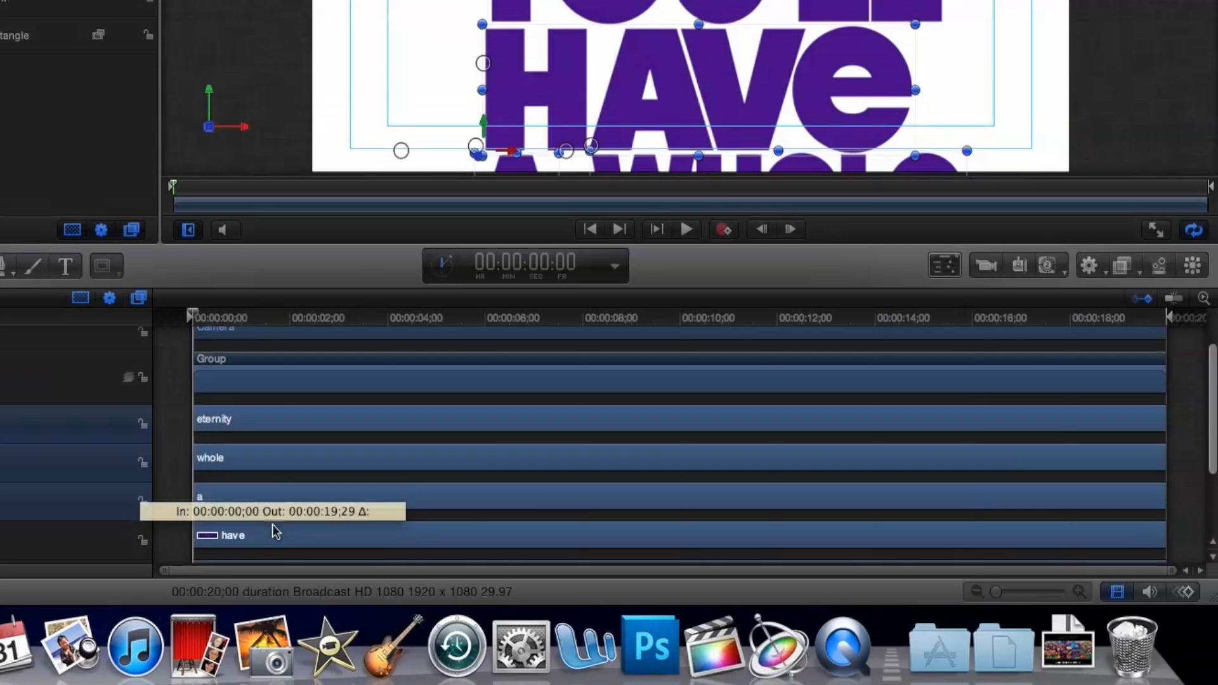
pyautogui.scroll(-2, 273, 508)
pyautogui.moveTo(264, 460); pyautogui.dragTo(402, 345)
pyautogui.keyDown('super'); pyautogui.click(294, 459); pyautogui.keyUp('super')
pyautogui.keyDown('super'); pyautogui.click(333, 421); pyautogui.keyUp('super')
pyautogui.keyDown('super'); pyautogui.click(363, 383); pyautogui.keyUp('super')
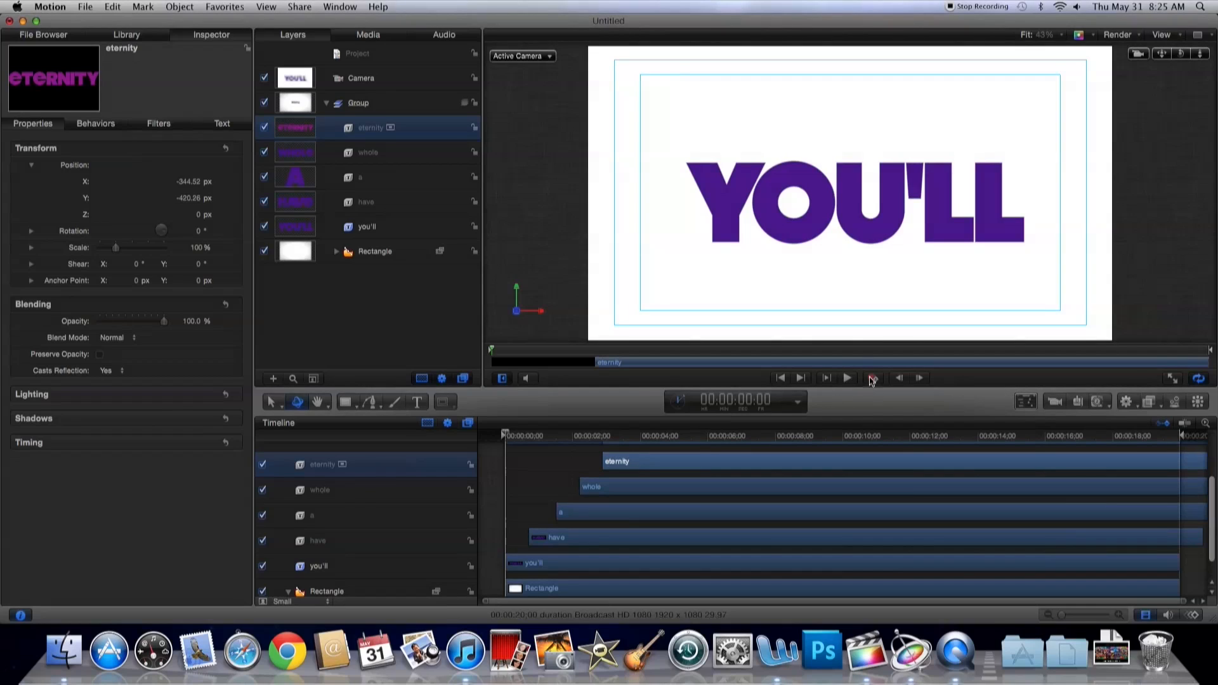
# Step: Turn on keyframe recording and keyframe the camera's Y position to -147 px at 00:00:00:21, where "have" starts
pyautogui.click(872, 379)
pyautogui.moveTo(506, 436); pyautogui.dragTo(530, 439)
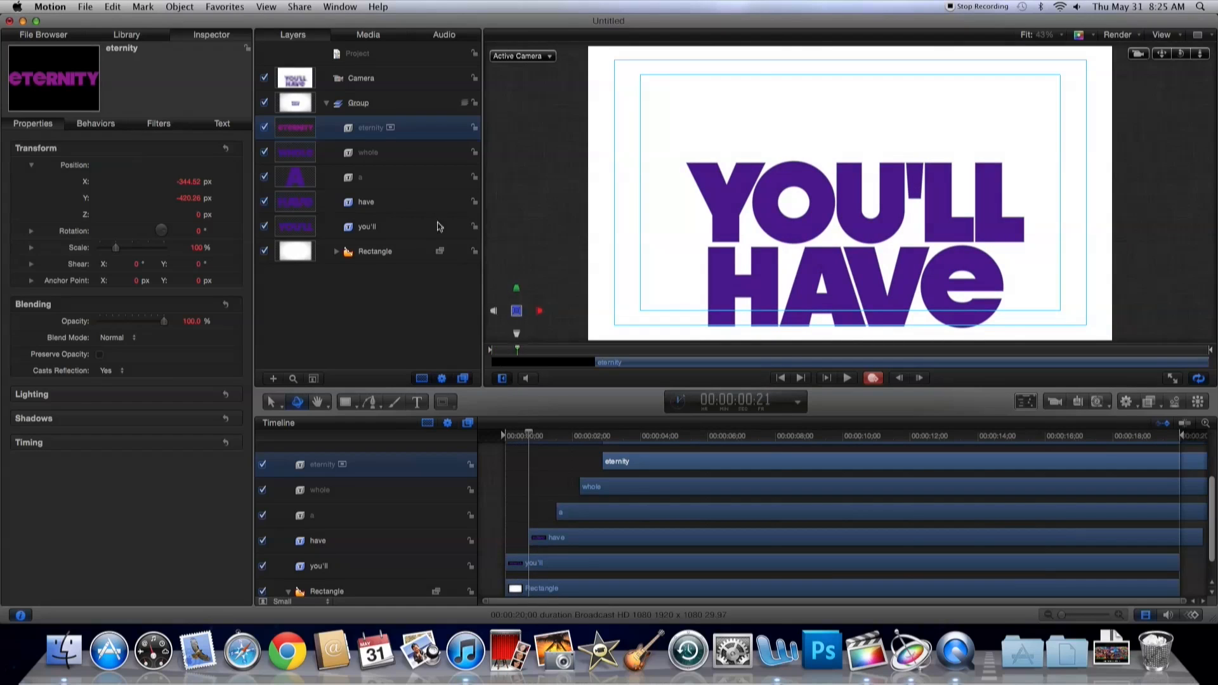
pyautogui.click(384, 78)
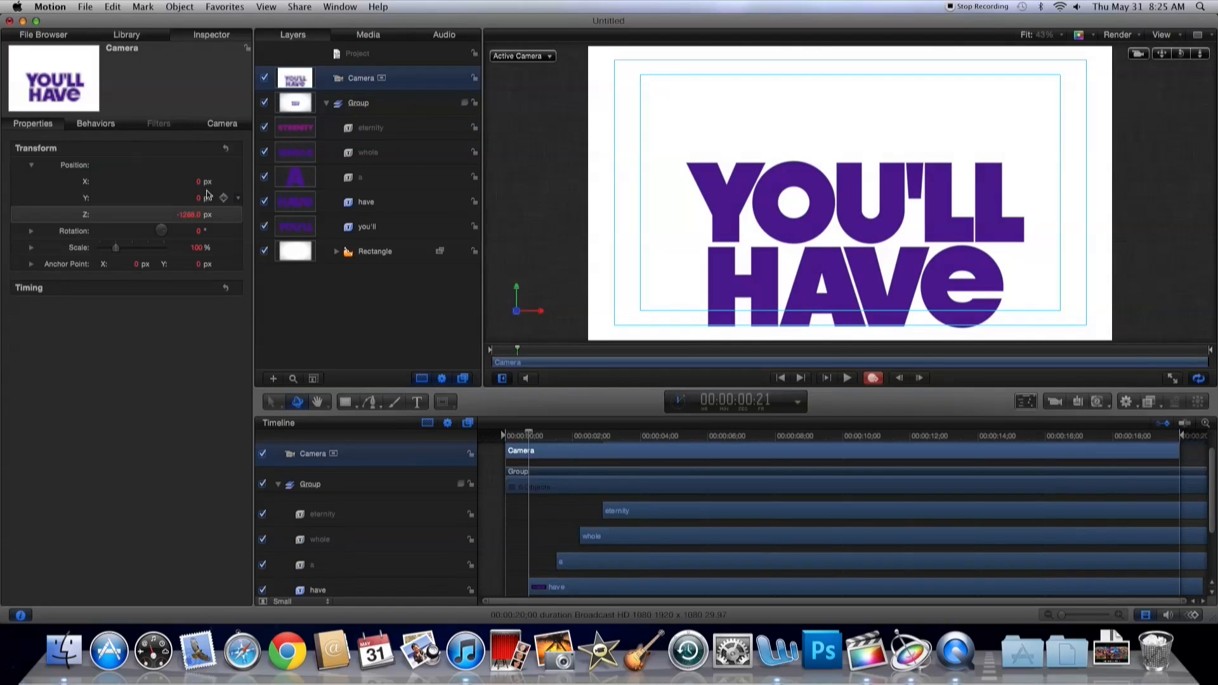
pyautogui.moveTo(196, 201); pyautogui.dragTo(189, 199)
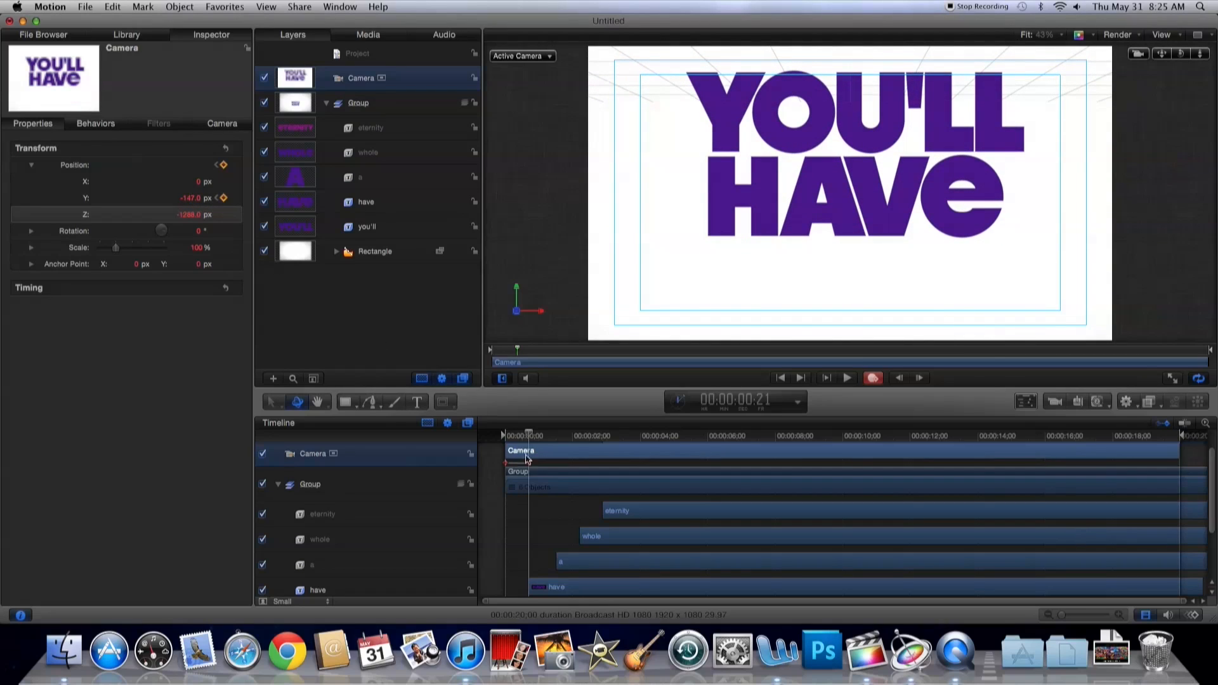
# Step: Keyframe the camera's Y position to about -248 px at 00:00:01:15 and -262 px at 00:00:02:06
pyautogui.moveTo(528, 434); pyautogui.dragTo(557, 436)
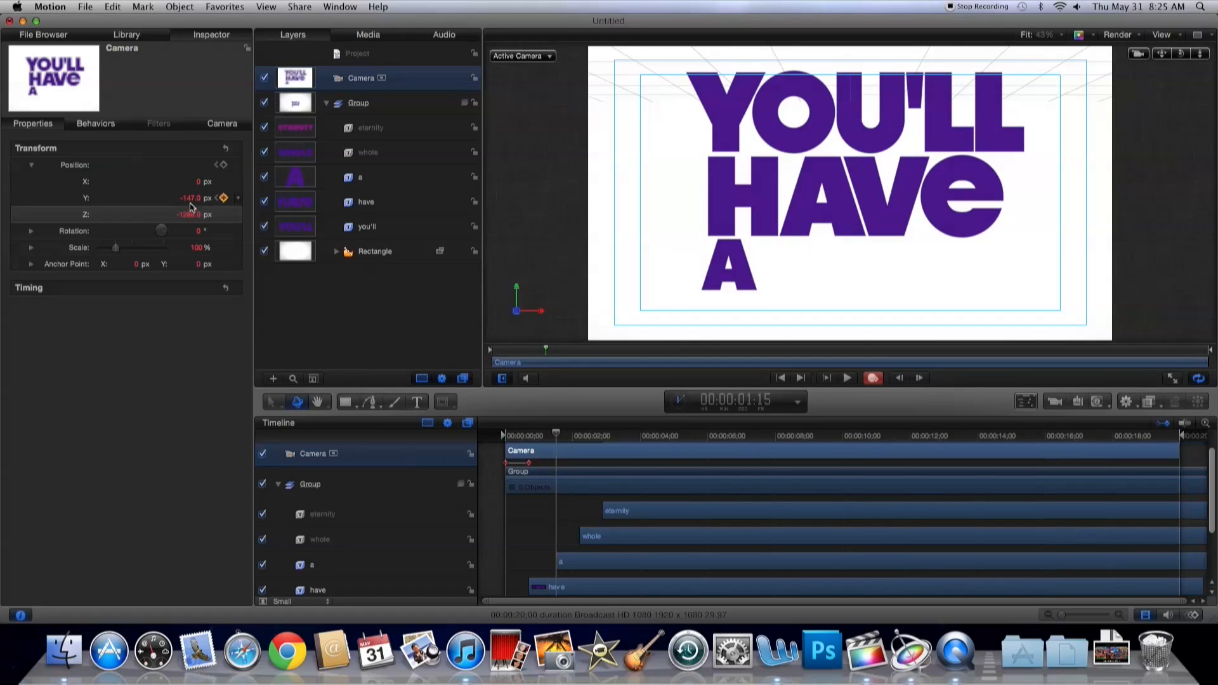
pyautogui.moveTo(190, 203); pyautogui.dragTo(191, 203)
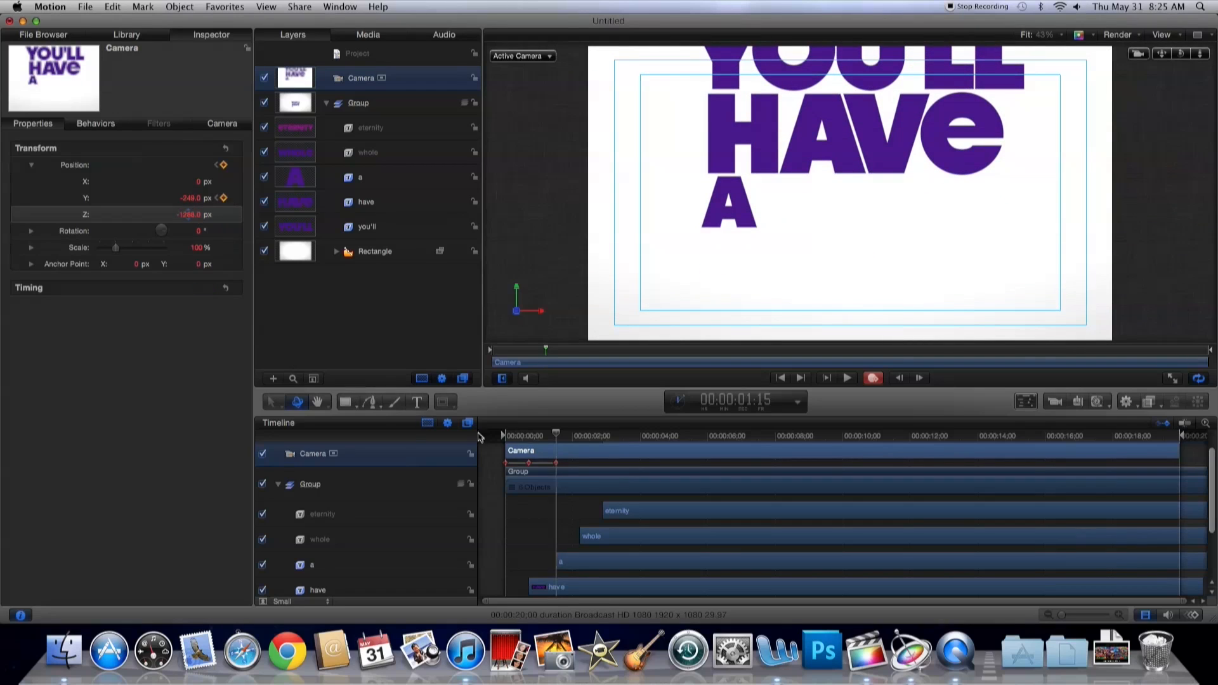
pyautogui.moveTo(559, 440); pyautogui.dragTo(580, 436)
pyautogui.moveTo(192, 203); pyautogui.dragTo(194, 206)
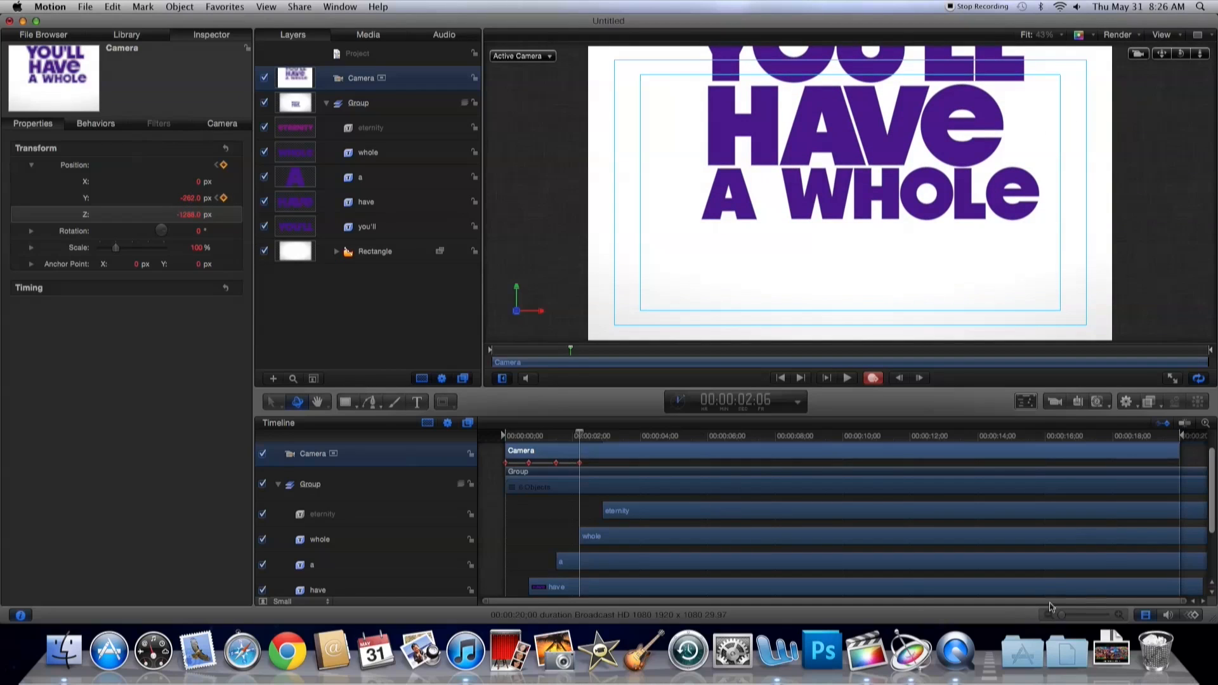
# Step: Keyframe the camera's Y position to about -393 px at 00:00:02:26, where "eternity" starts, and turn off keyframe recording
pyautogui.click(1119, 615)
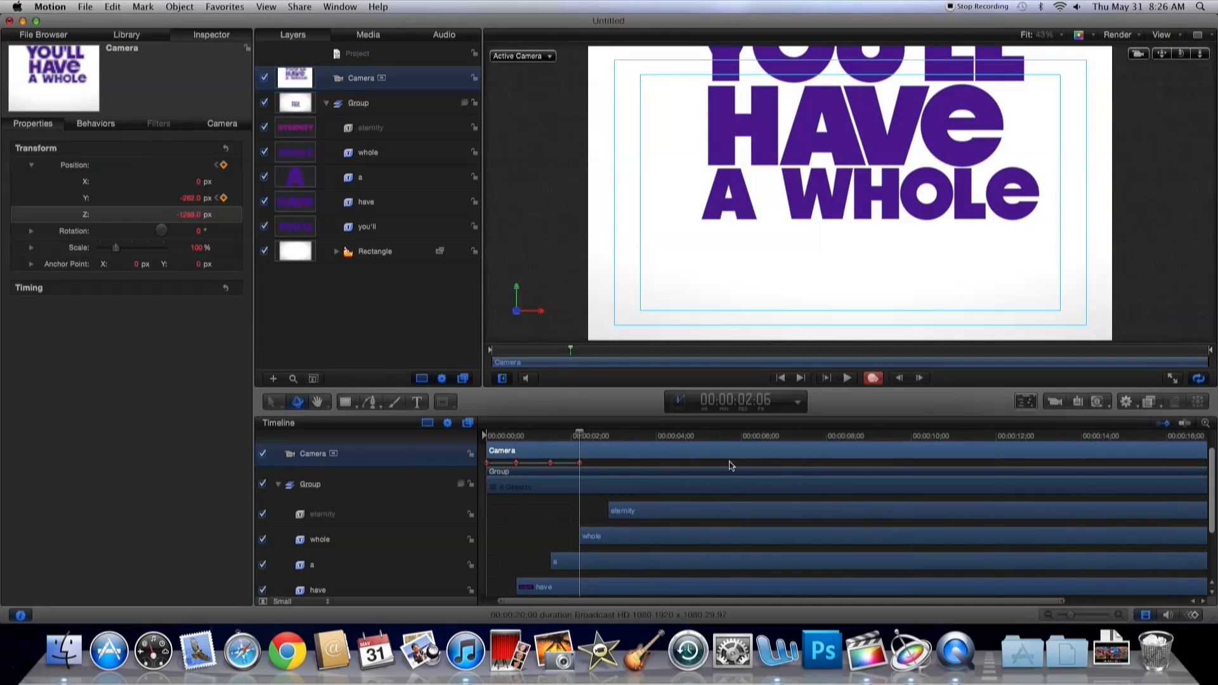
pyautogui.moveTo(579, 436); pyautogui.dragTo(608, 436)
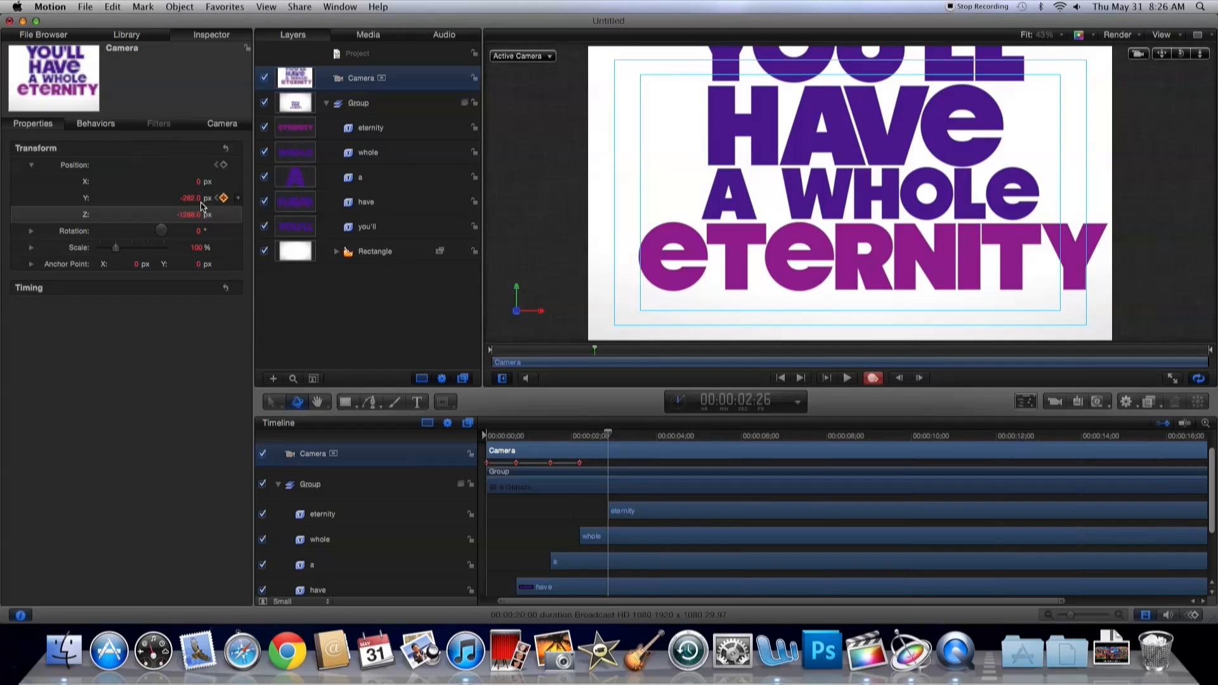
pyautogui.moveTo(198, 201); pyautogui.dragTo(195, 199)
pyautogui.click(873, 378)
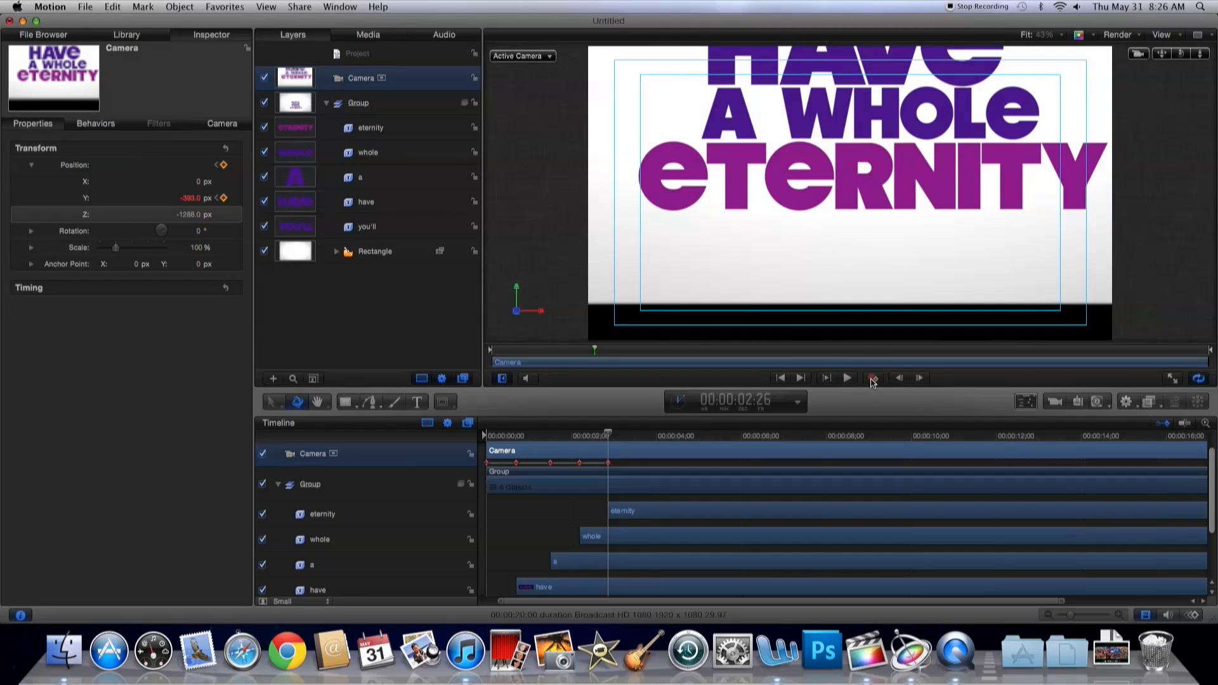
# Step: Play the animation from the beginning to check the camera move through all the words, and stop after "eternity"
pyautogui.press('Home')
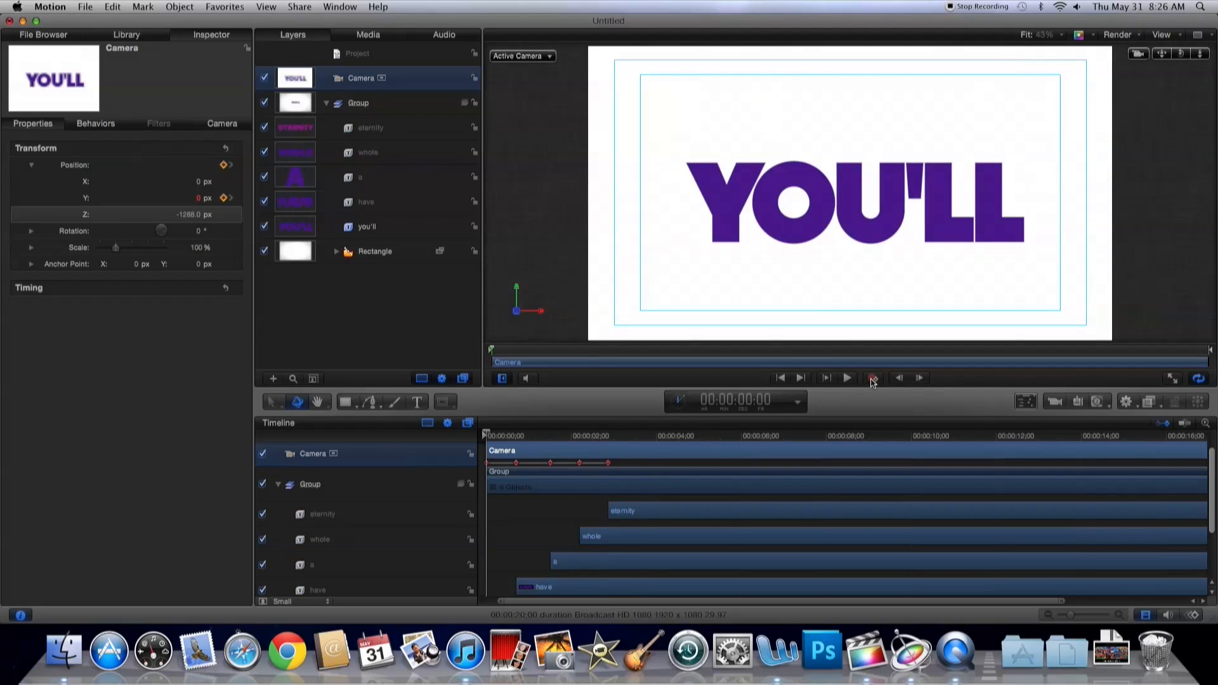
pyautogui.press('space')
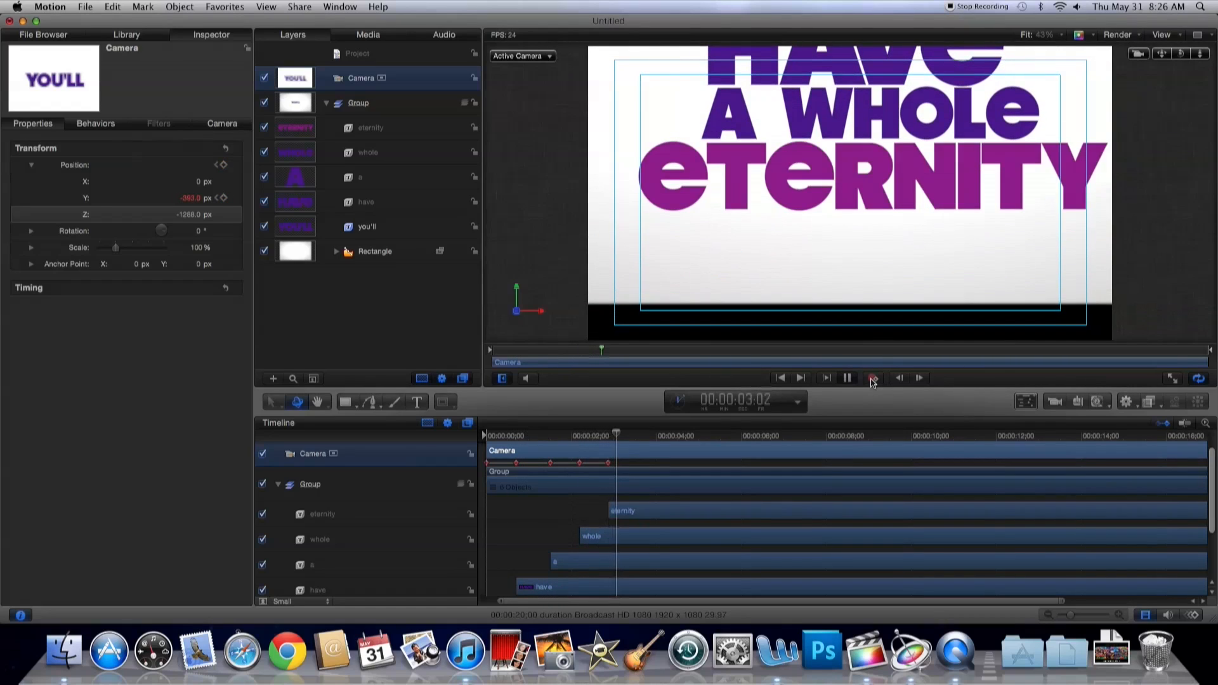
pyautogui.press('space')
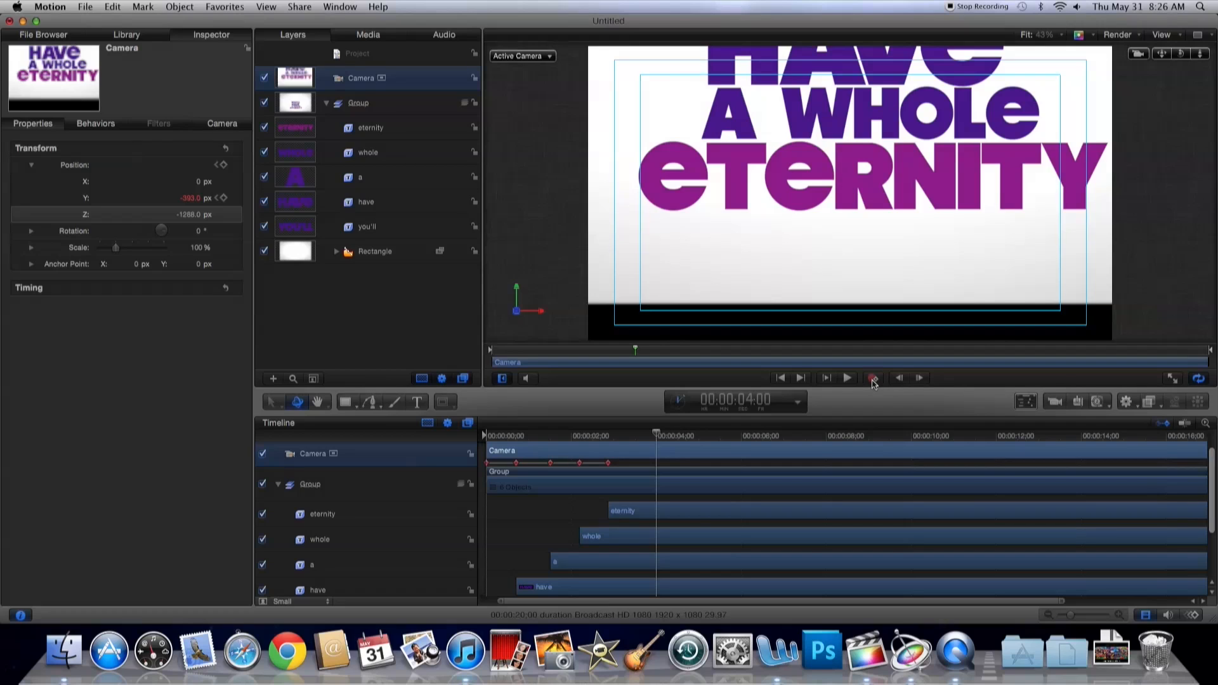
# Step: Enlarge the background rectangle to about 106% so it covers the black gap below "eternity", and replay the animation from the start
pyautogui.click(411, 257)
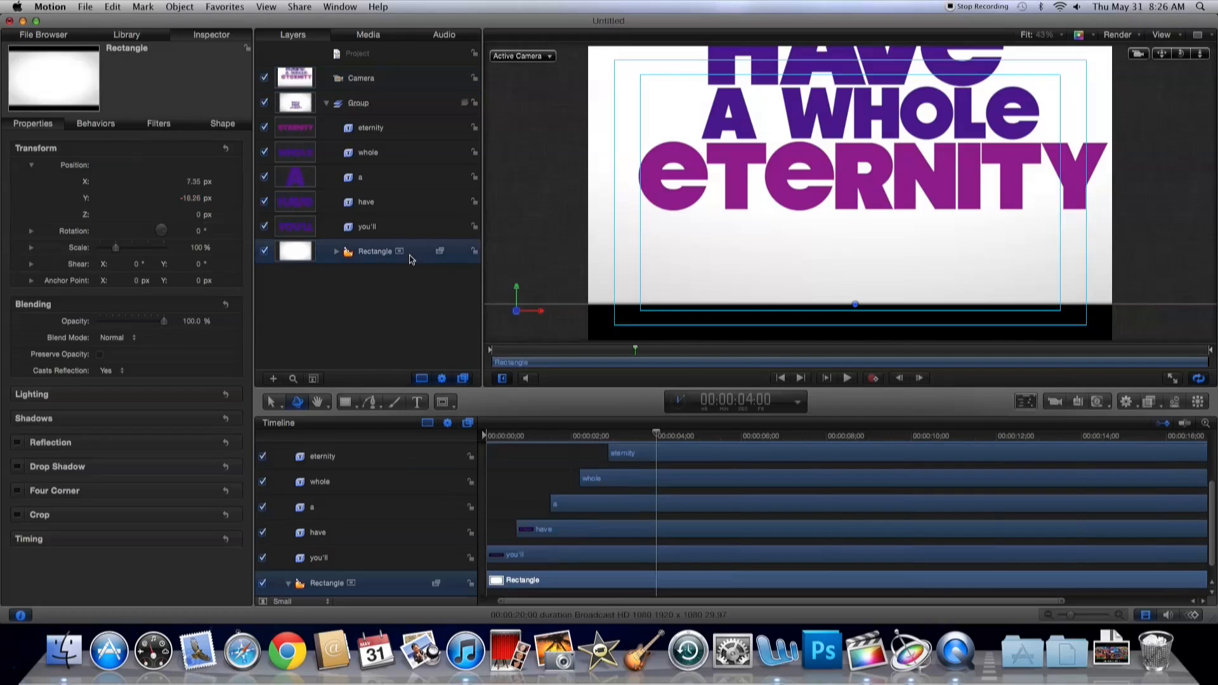
pyautogui.moveTo(856, 307); pyautogui.dragTo(860, 350)
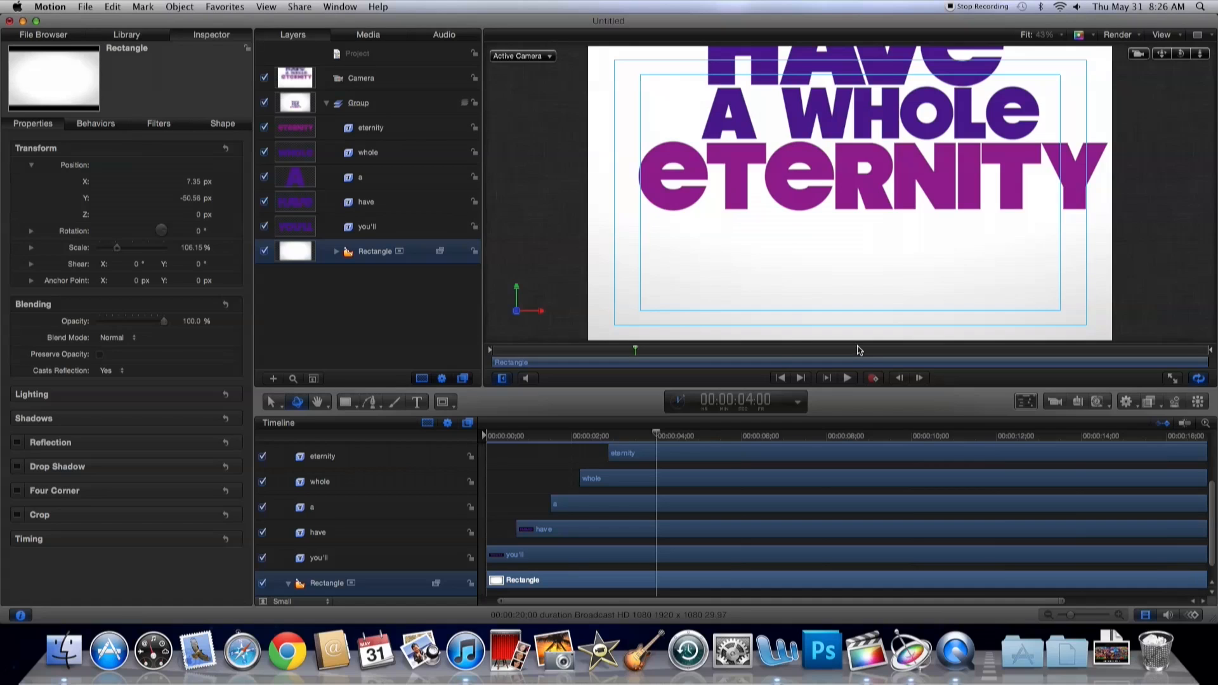
pyautogui.press('Home')
pyautogui.press('space')
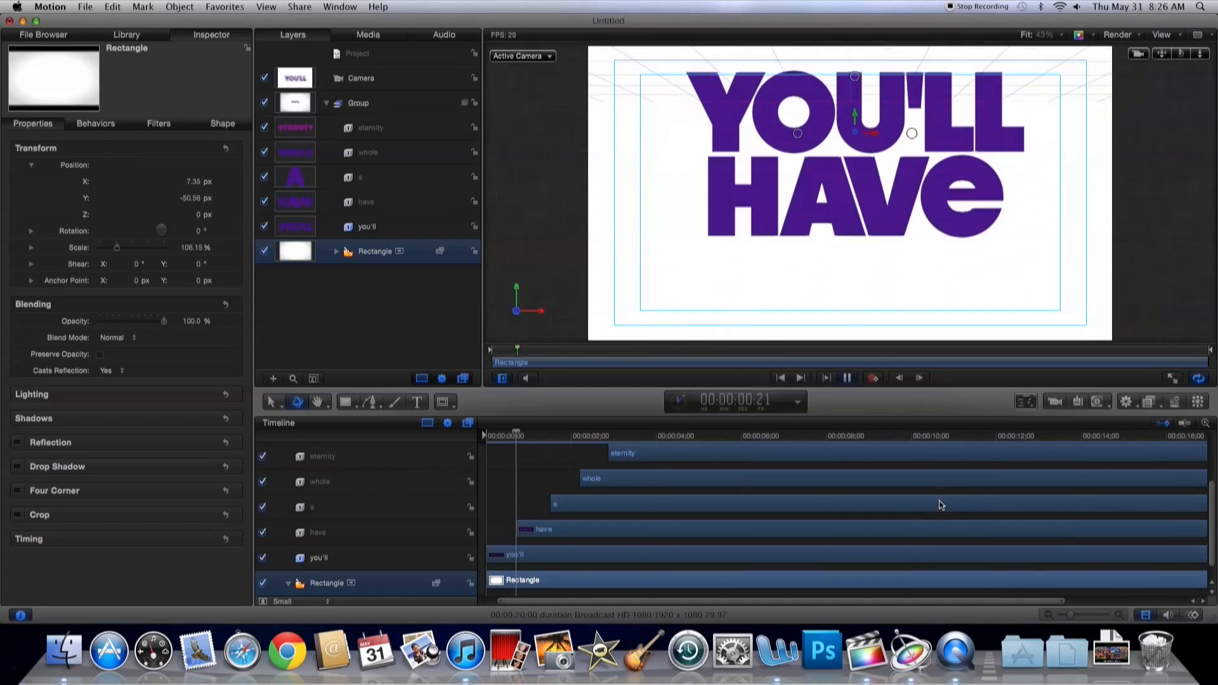